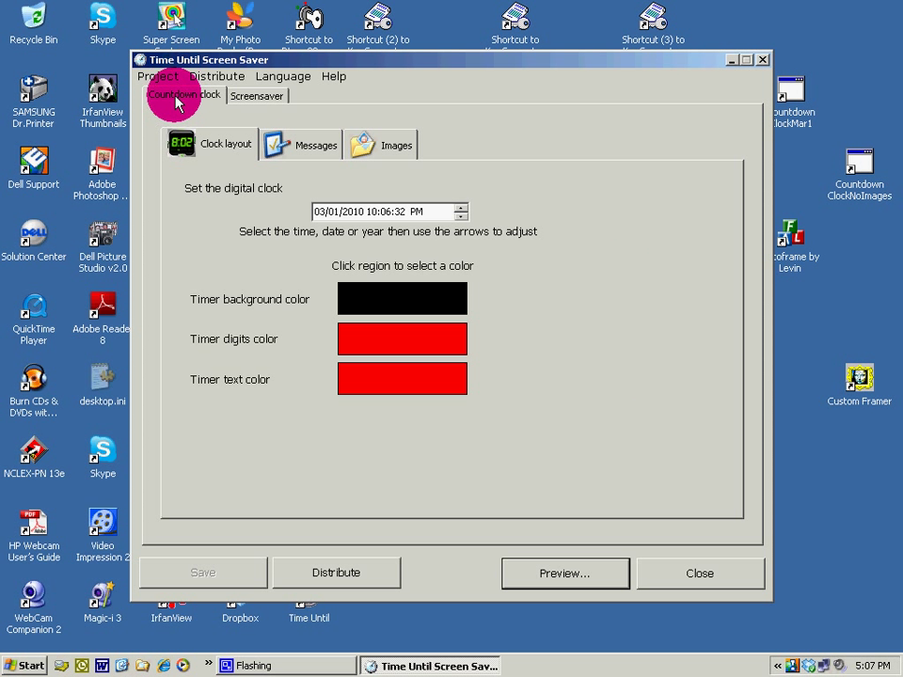
Set the countdown clock's digital clock time to 12:06:30 AM on 03/01/2010.
click(258, 97)
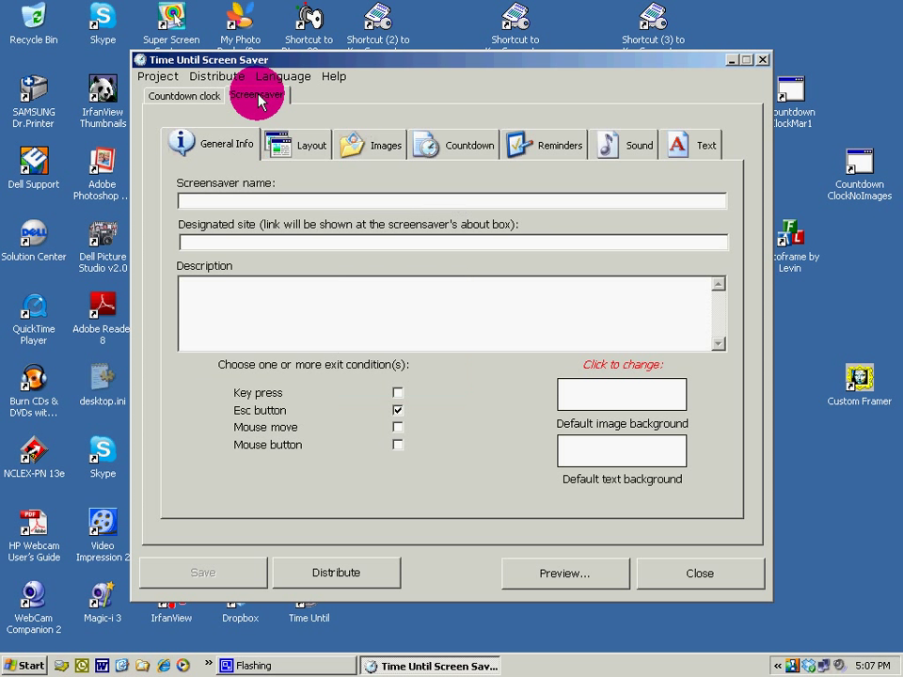
click(176, 99)
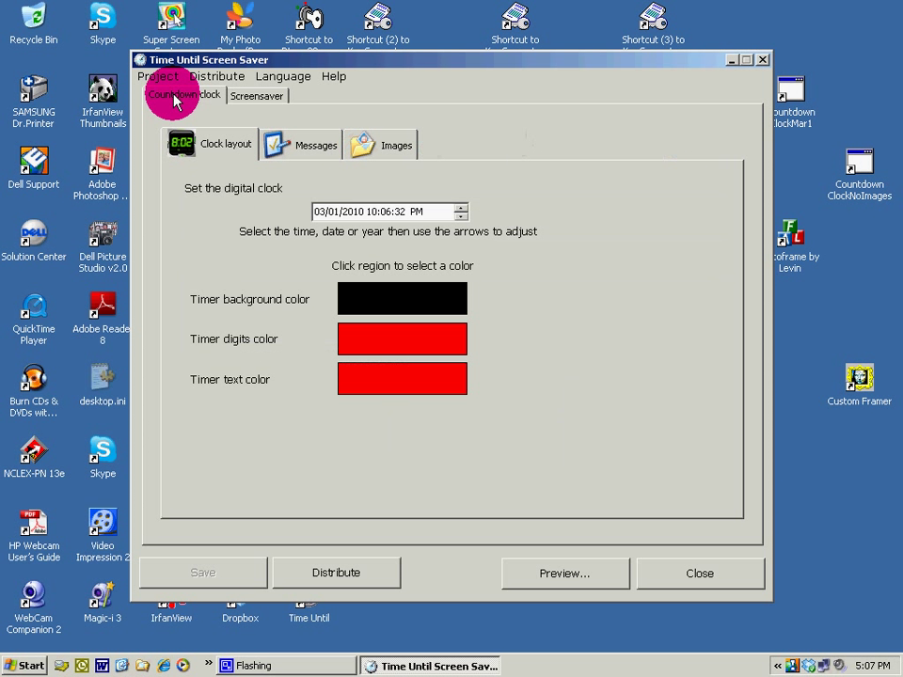
click(372, 214)
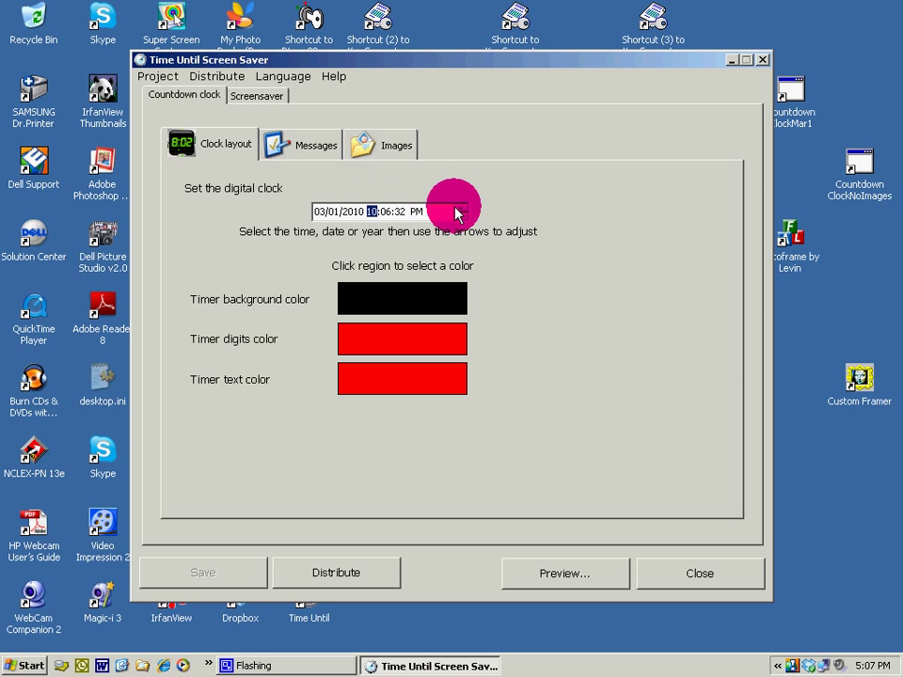
click(461, 208)
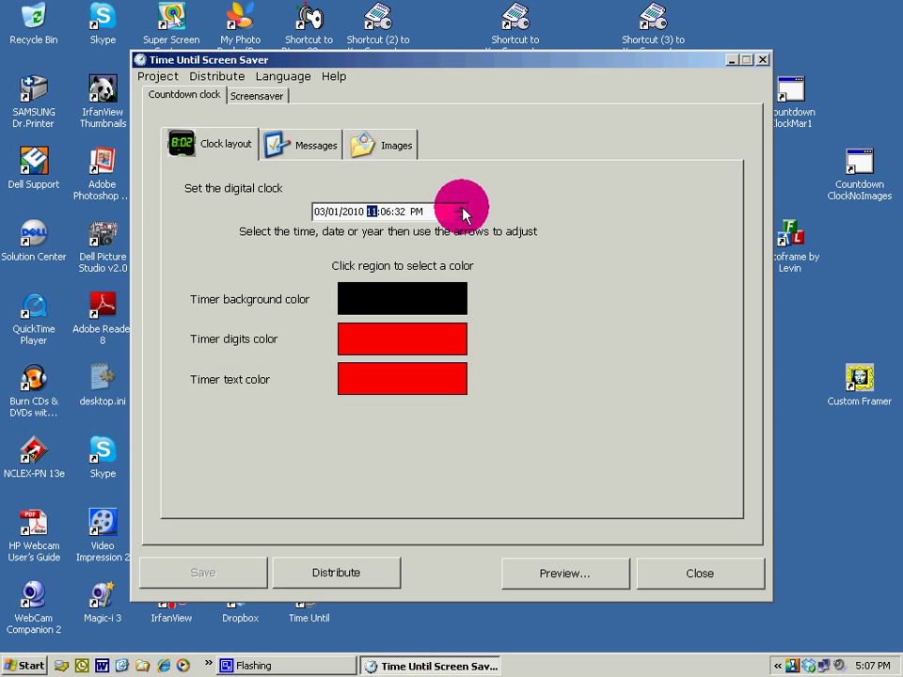
click(462, 208)
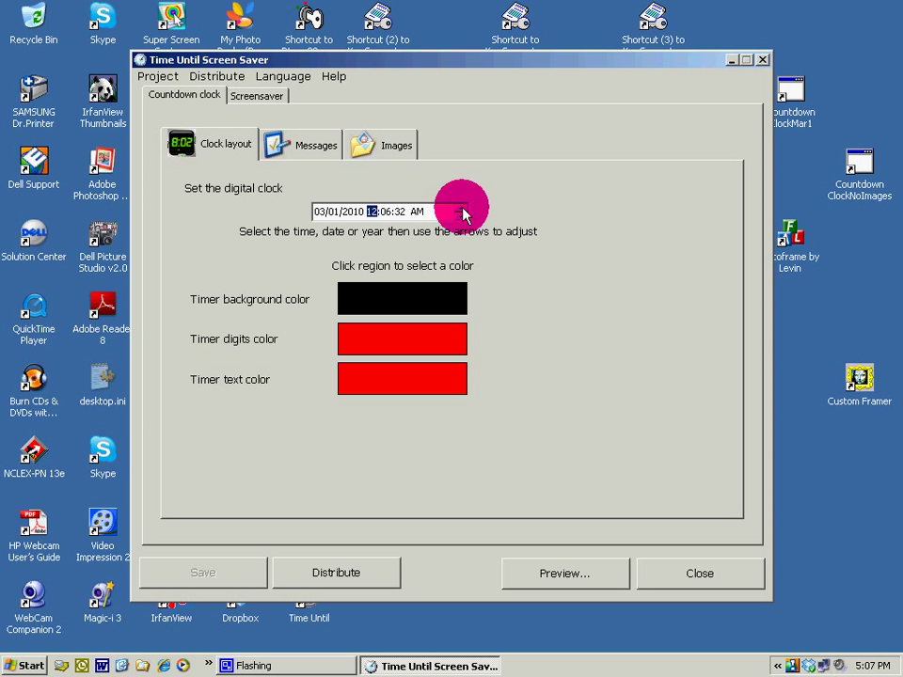
click(398, 213)
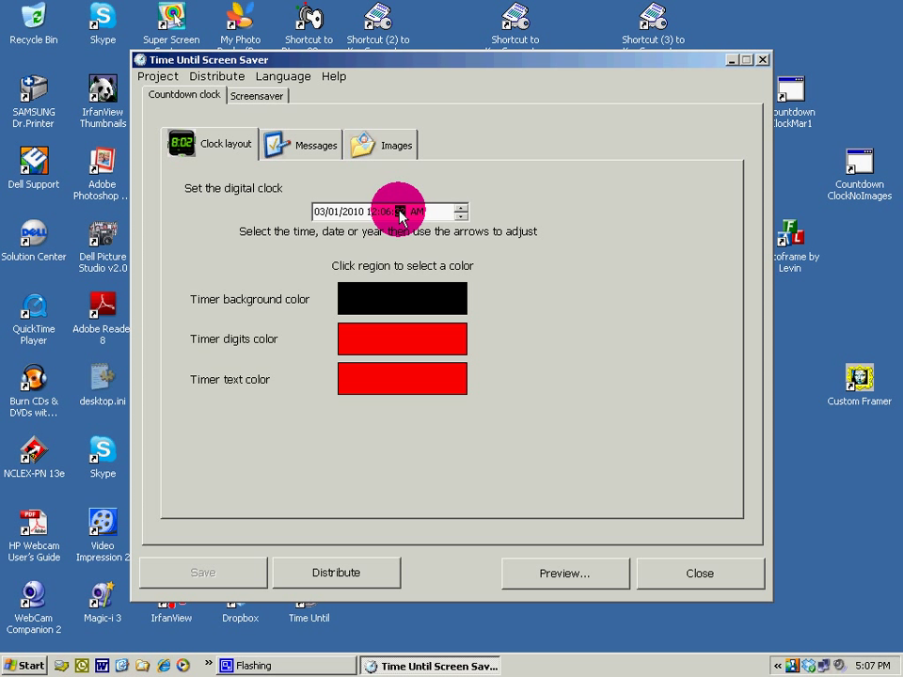
click(462, 215)
click(461, 215)
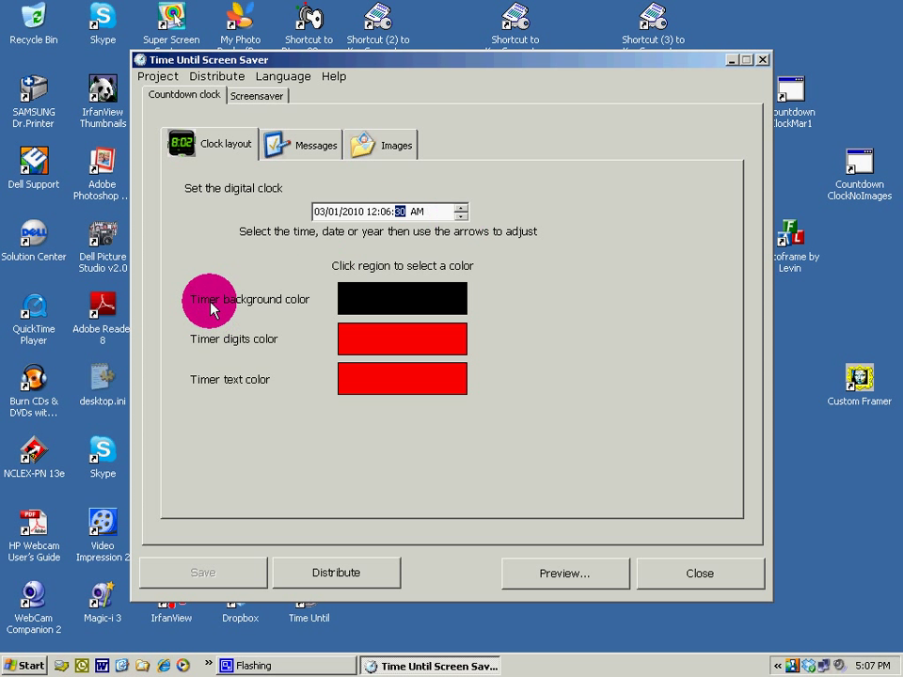
Change the timer background color to orange and the timer digits color to blue.
click(396, 301)
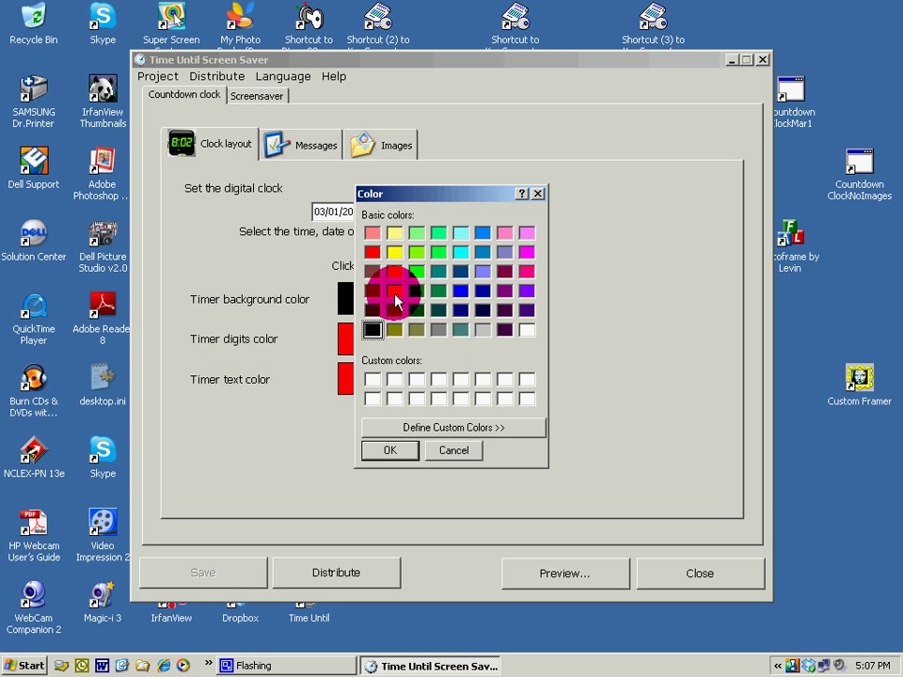
click(395, 291)
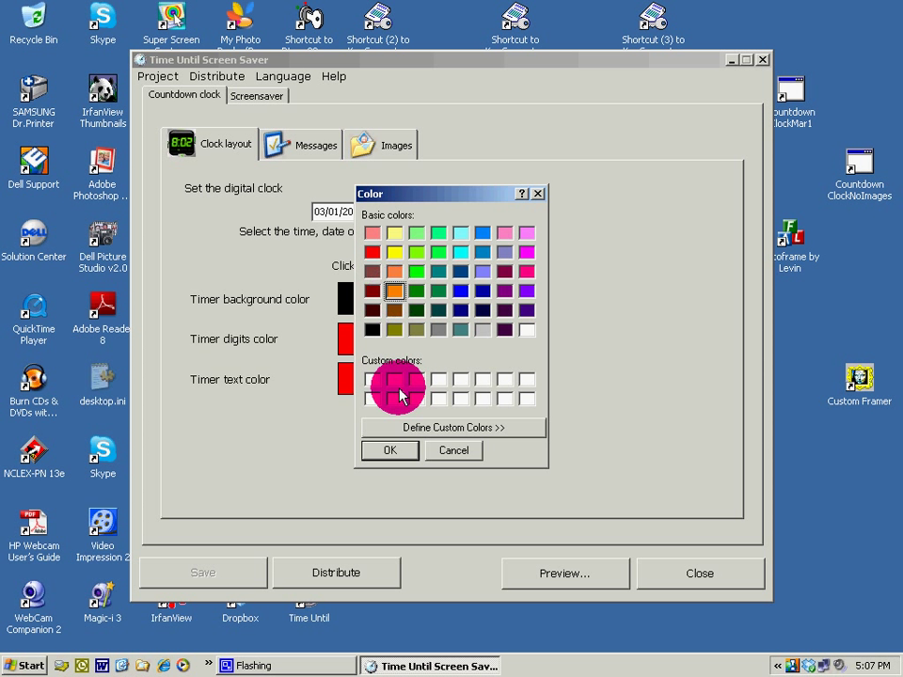
click(383, 450)
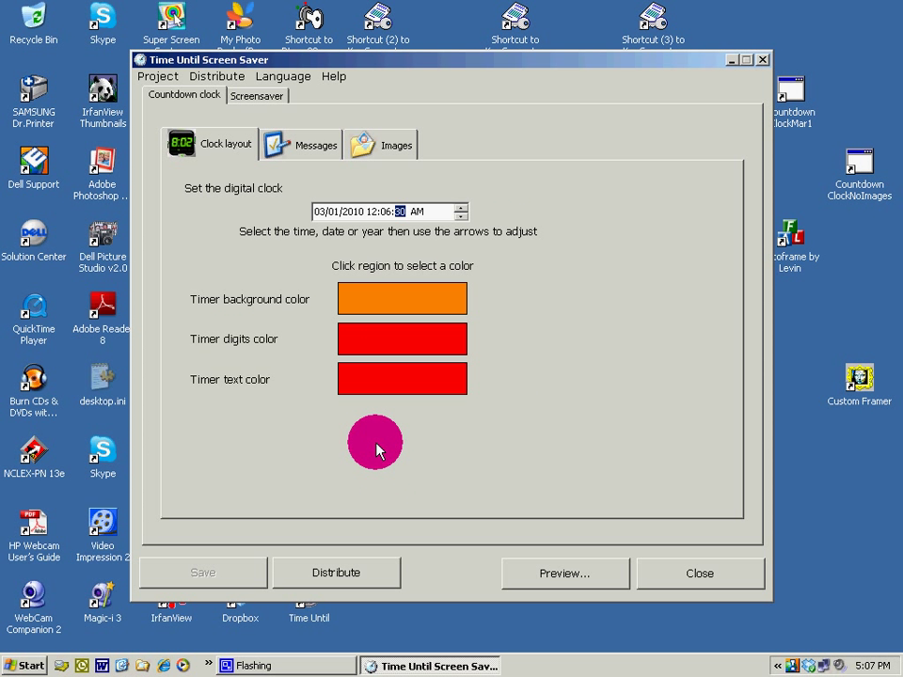
click(388, 343)
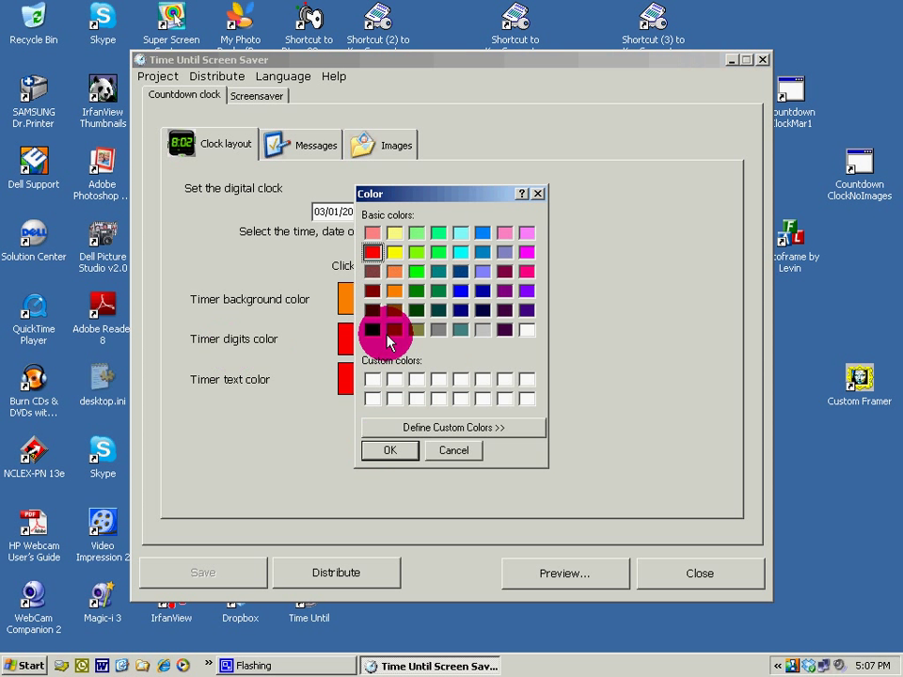
click(460, 292)
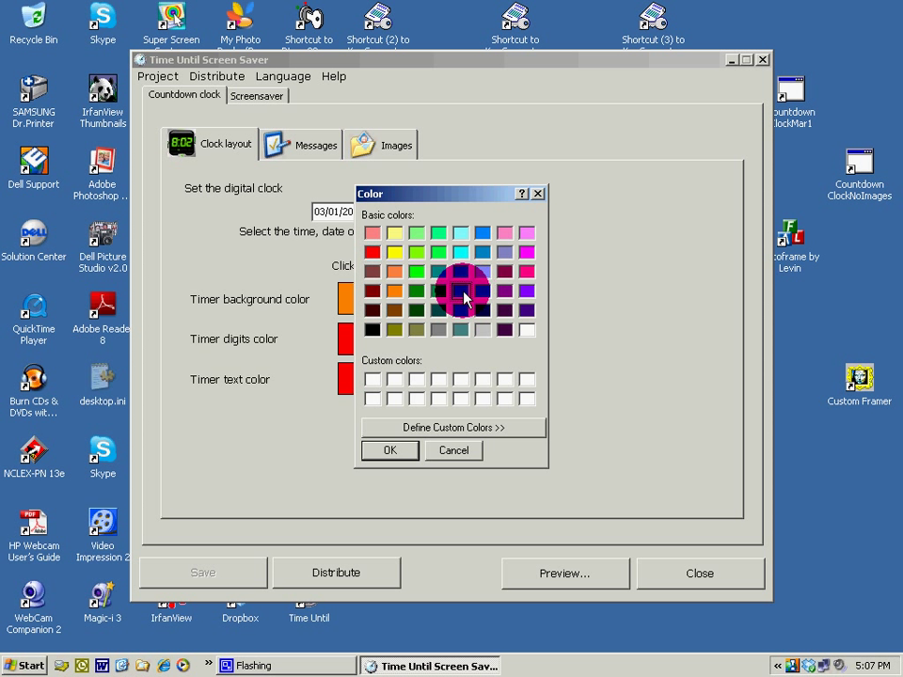
click(392, 452)
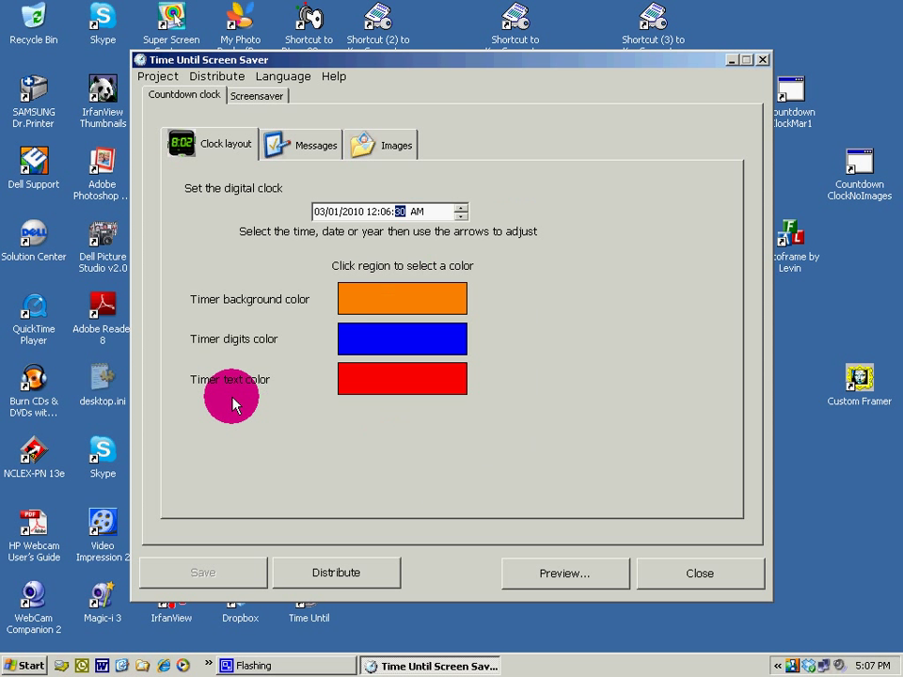
Change the timer text color to bright green.
click(397, 380)
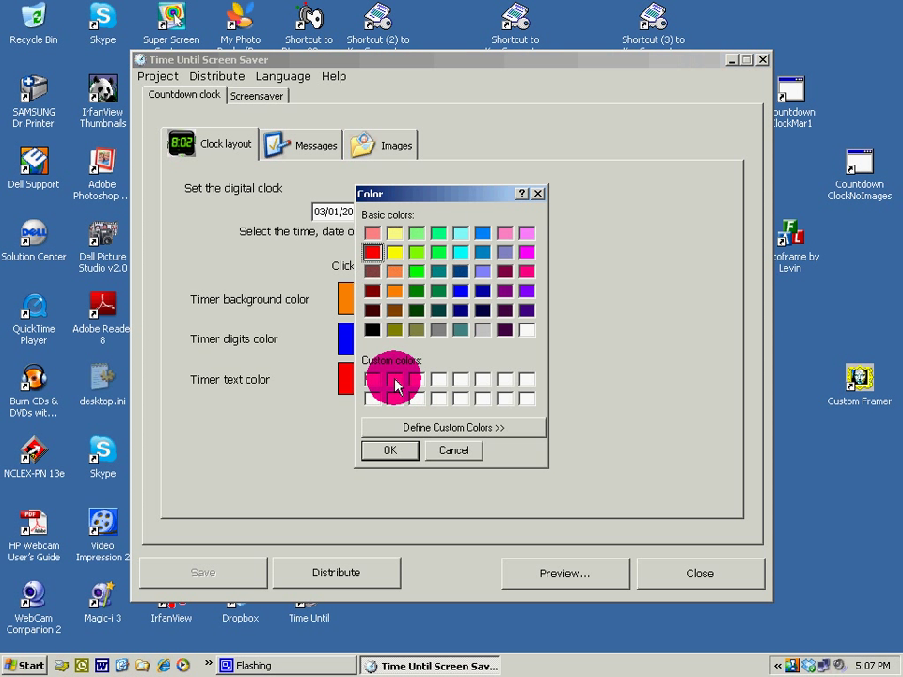
click(439, 252)
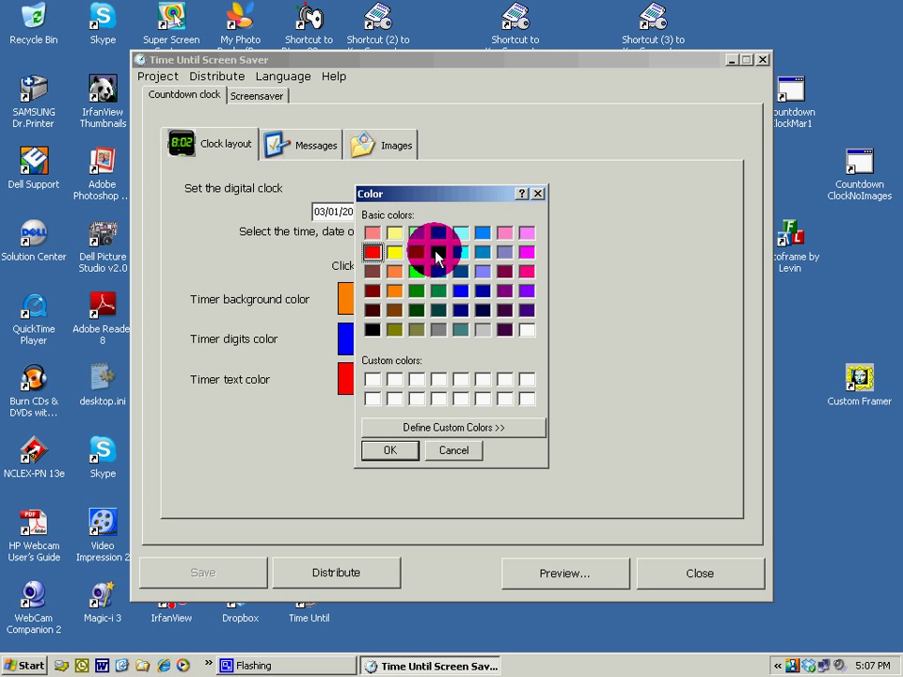
click(393, 454)
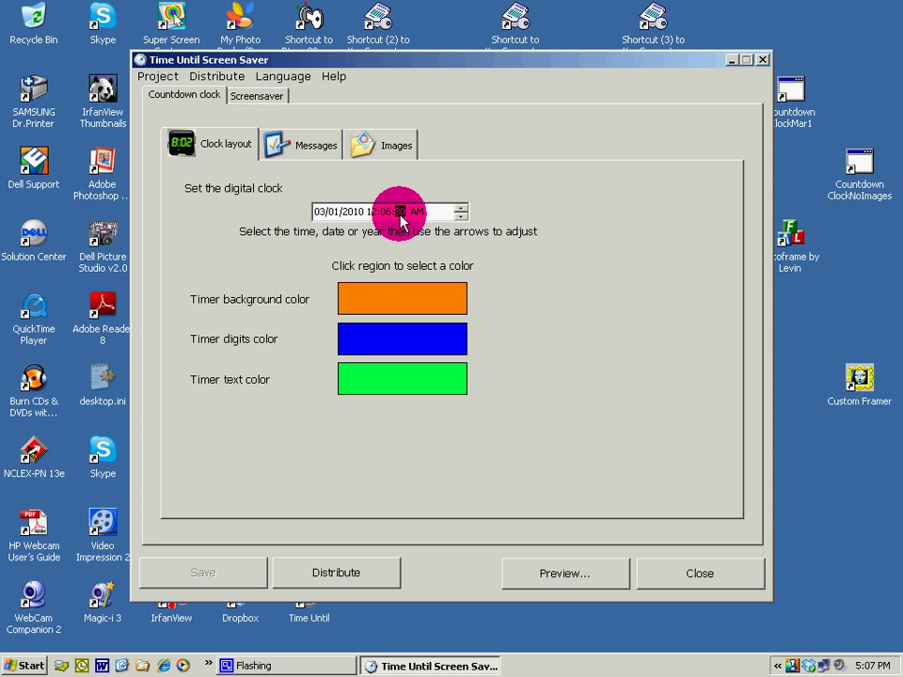
Enter "Text Before" as the message before the Time Until is reached and "Text after" as the message after it.
click(305, 153)
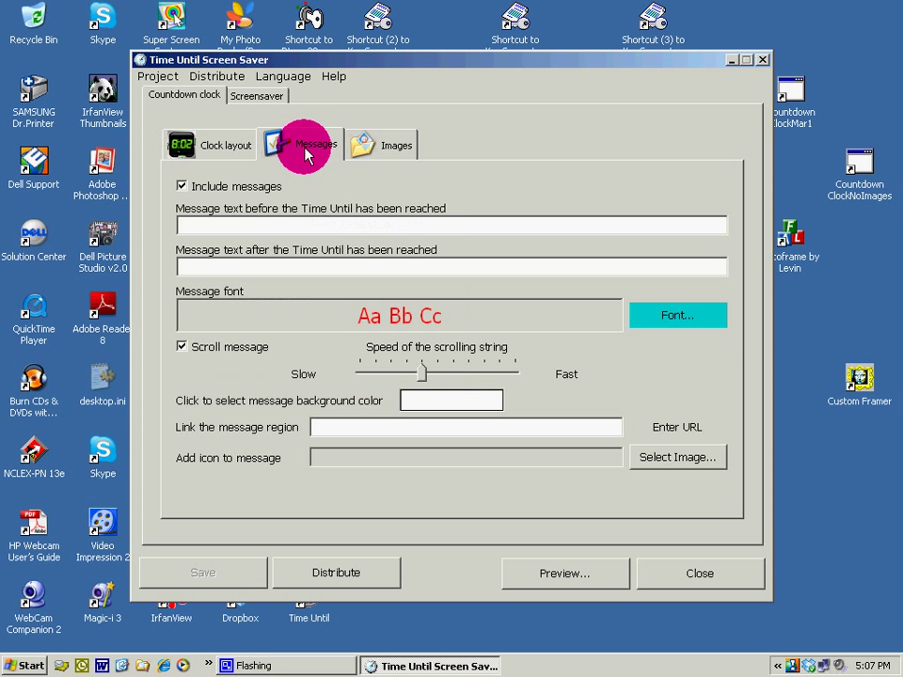
click(204, 226)
text(Test Before)
click(185, 271)
text(Text)
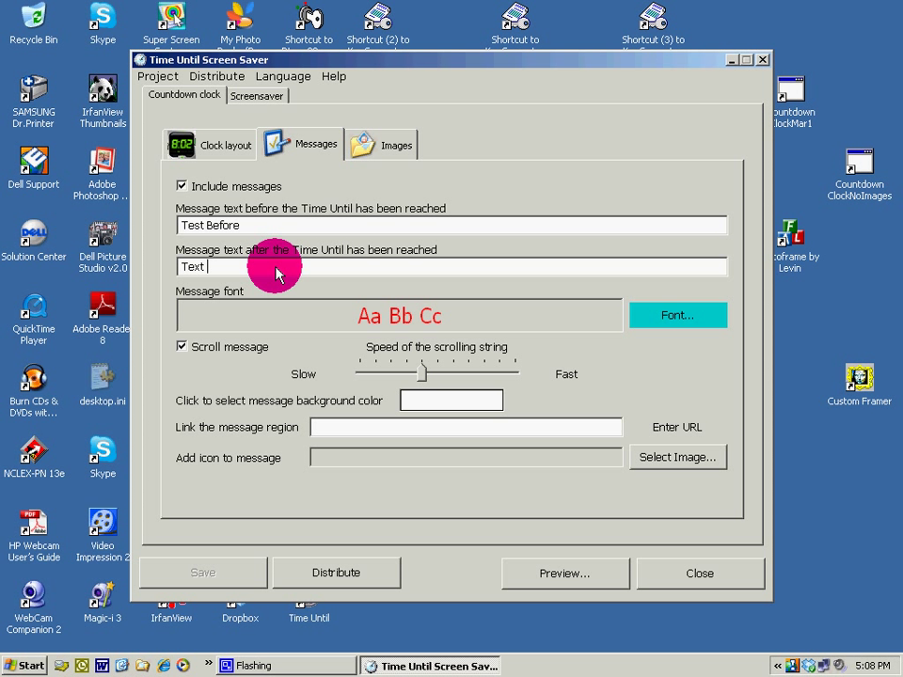
text( after)
click(191, 226)
text(x)
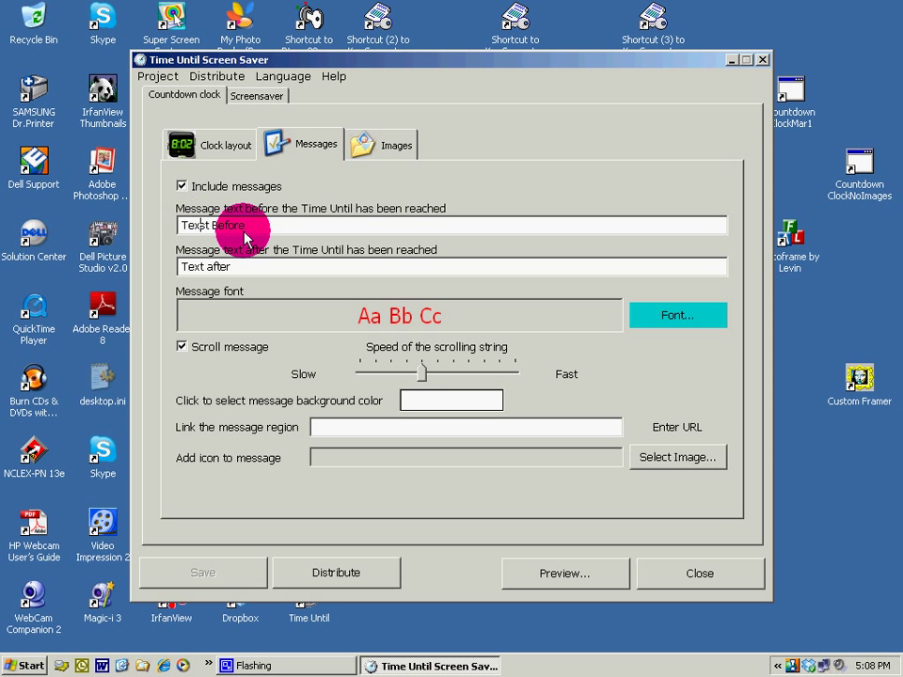
key(Delete)
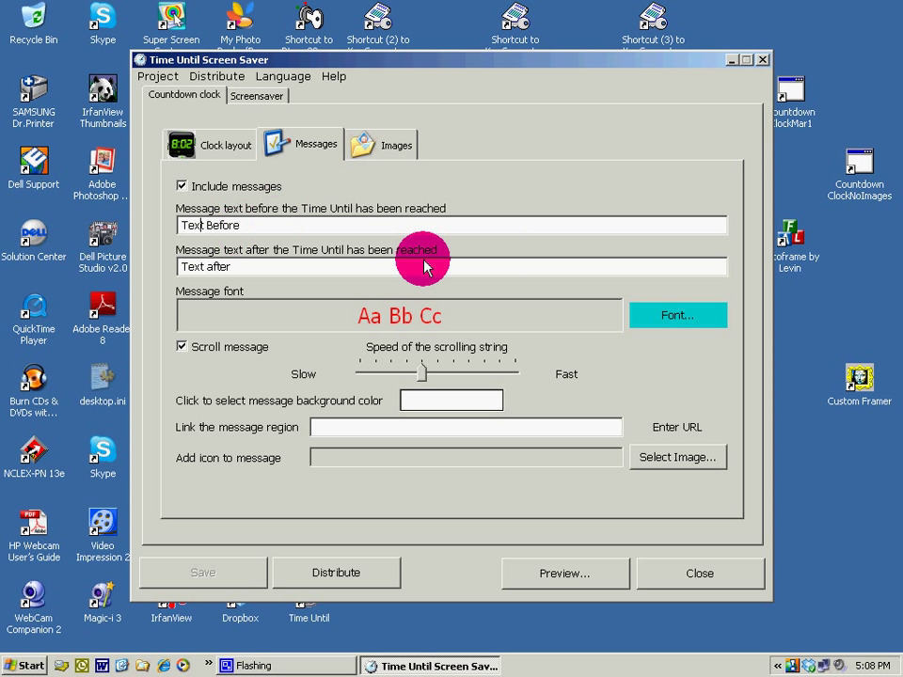
Set the message font to Bold Italic in purple.
click(671, 318)
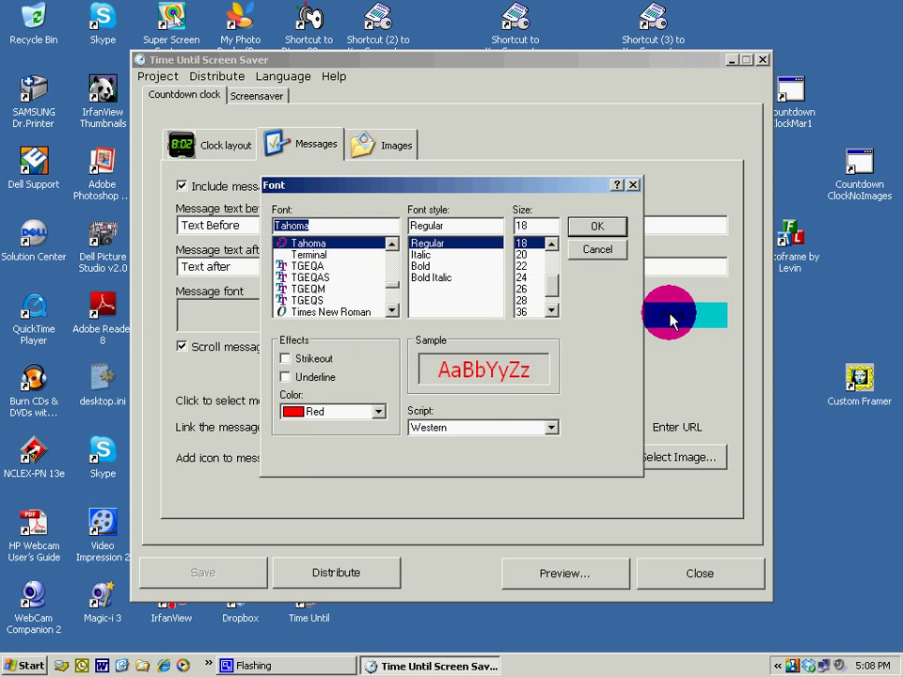
click(425, 278)
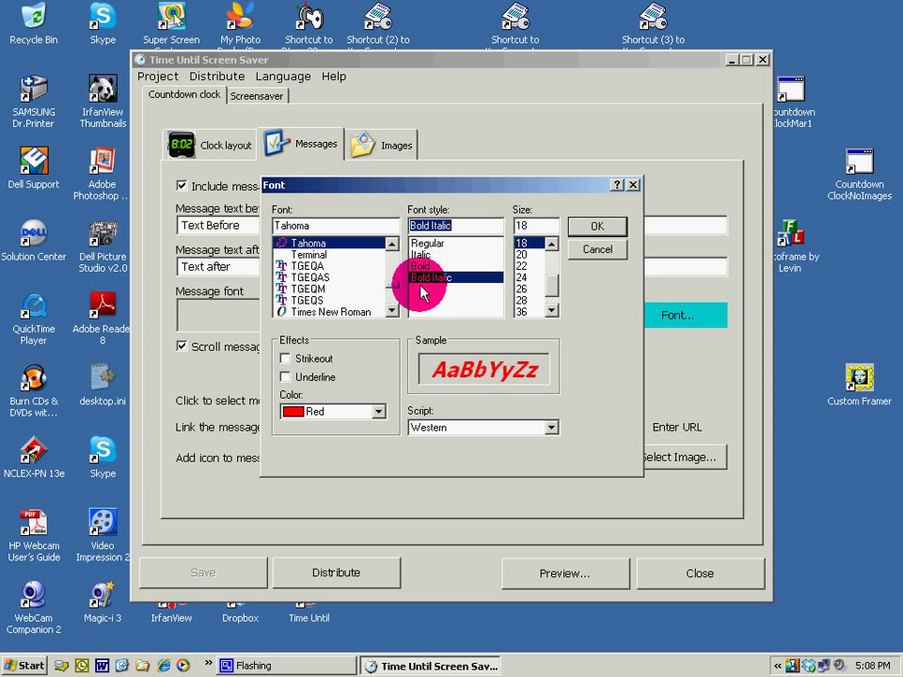
click(378, 413)
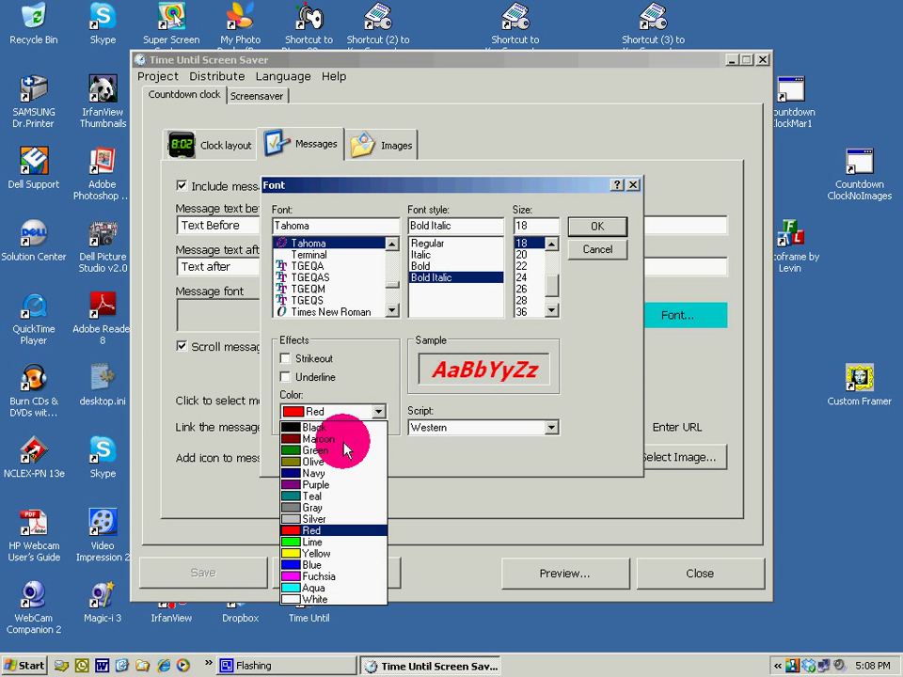
click(291, 485)
click(592, 228)
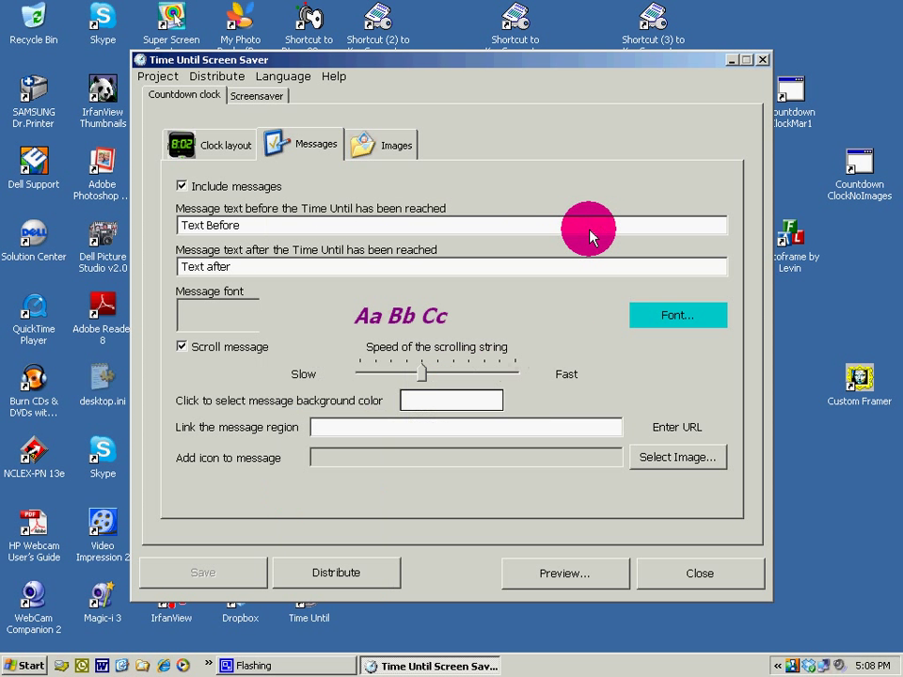
Set the message background color to light cyan, and open the message icon file chooser and dismiss it without picking an image.
click(425, 401)
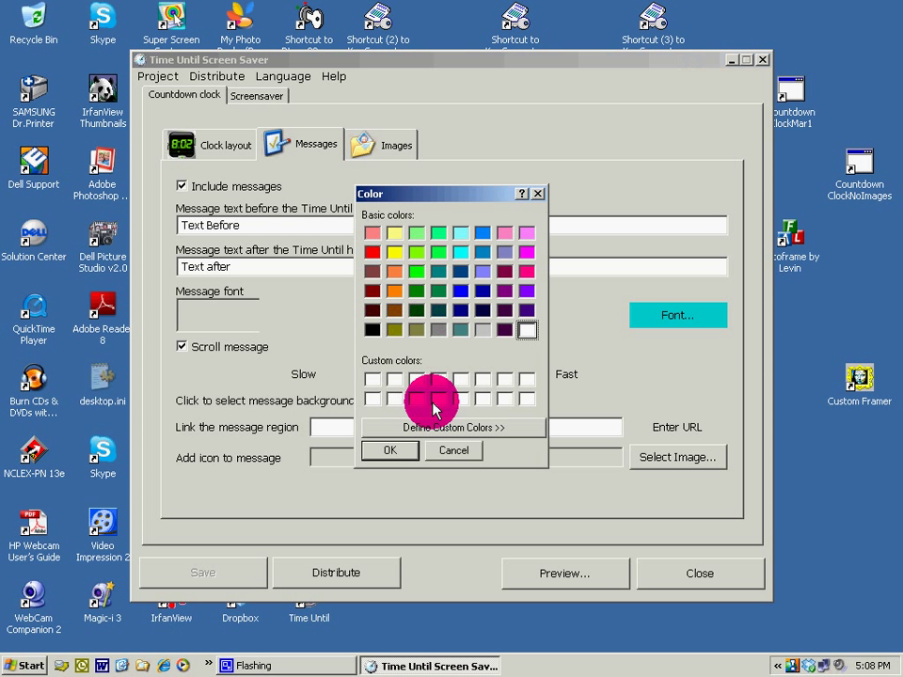
click(460, 233)
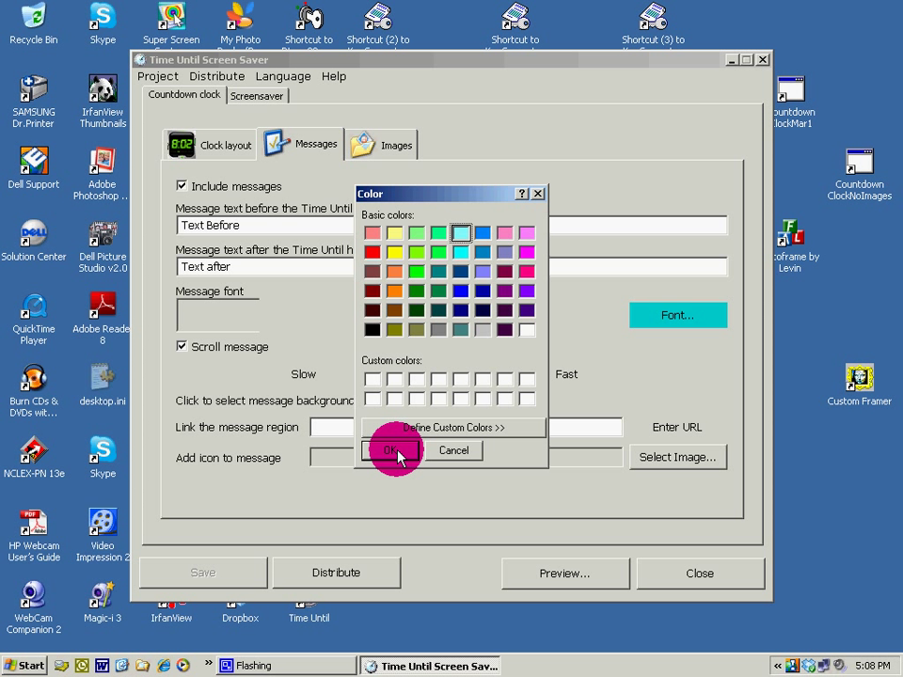
click(396, 454)
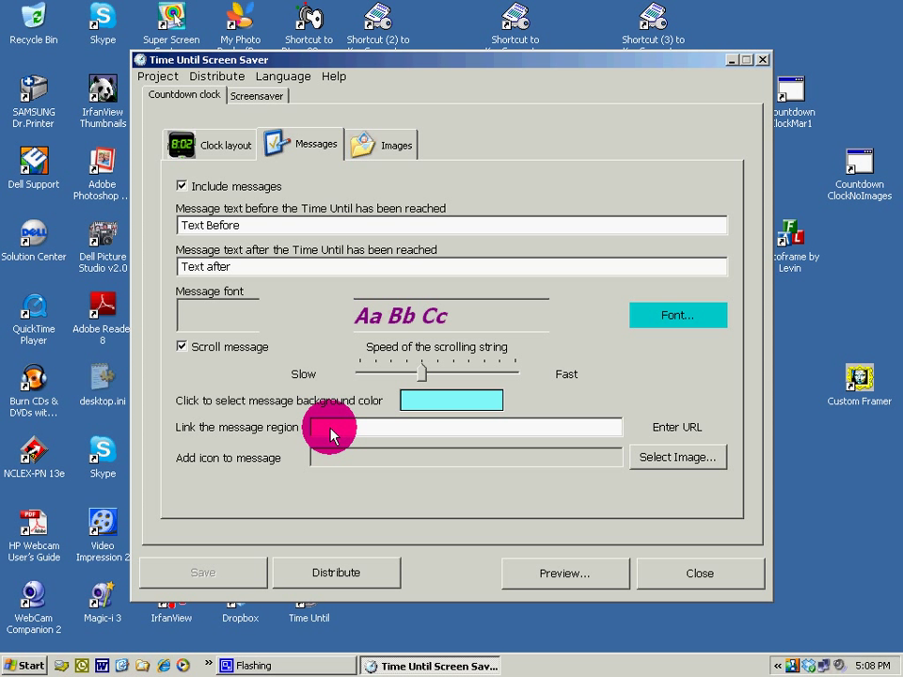
click(666, 461)
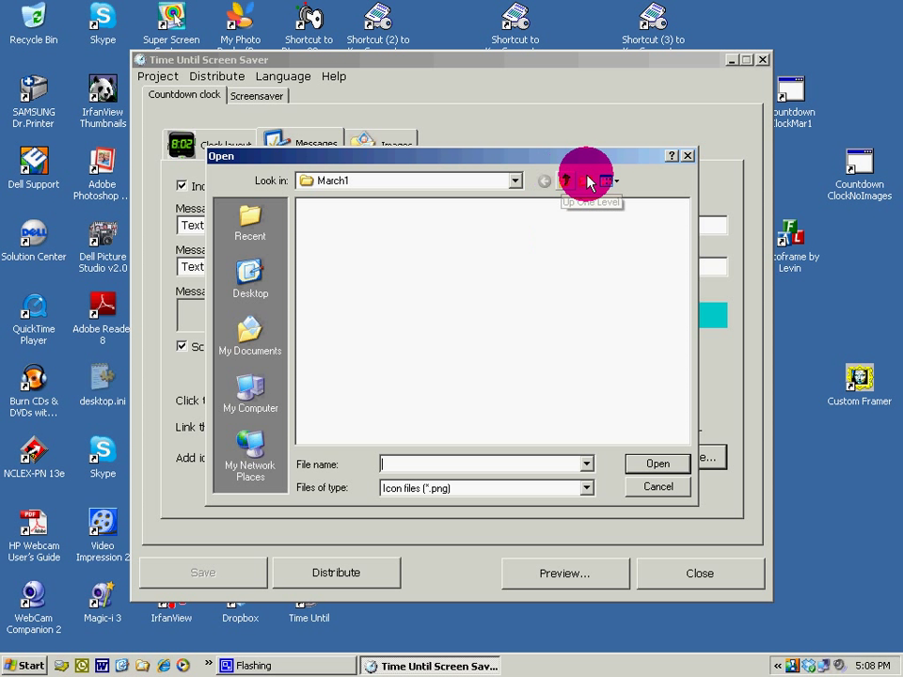
click(686, 156)
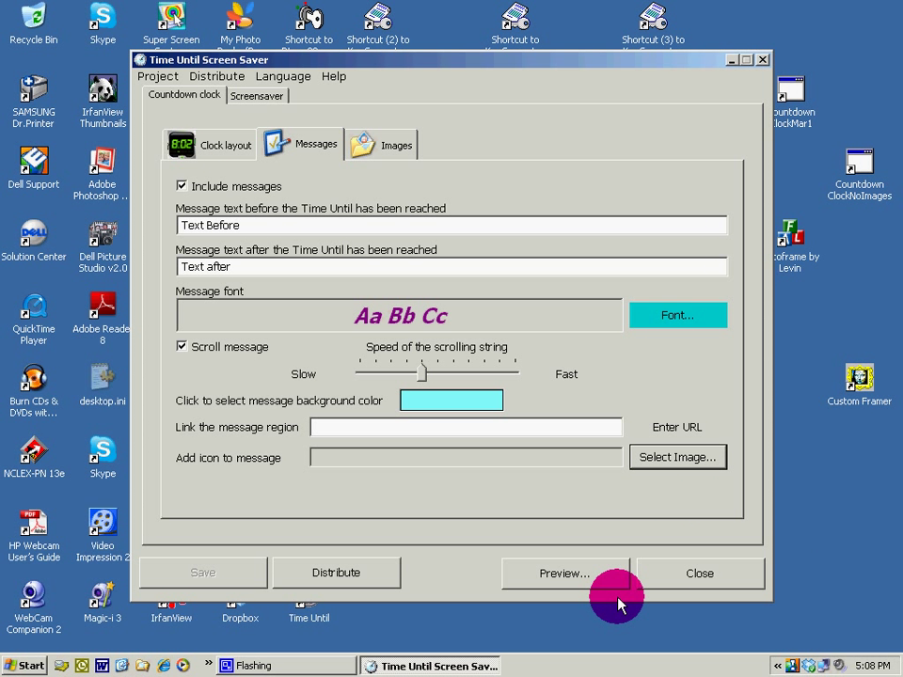
Preview the countdown clock and move its widget away from the desktop's corner toward the upper middle.
click(550, 583)
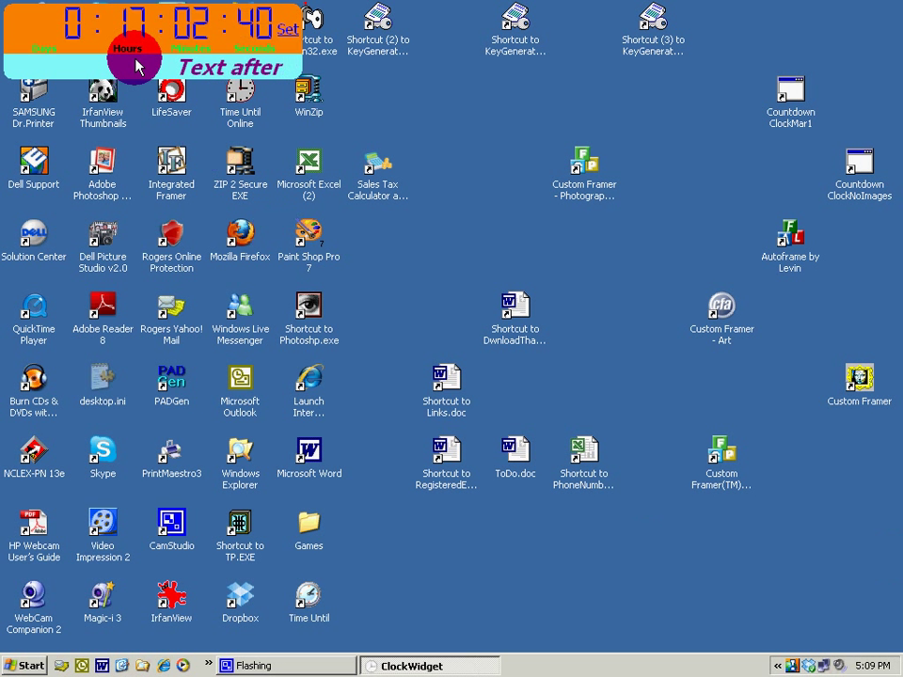
drag(124, 40, 336, 151)
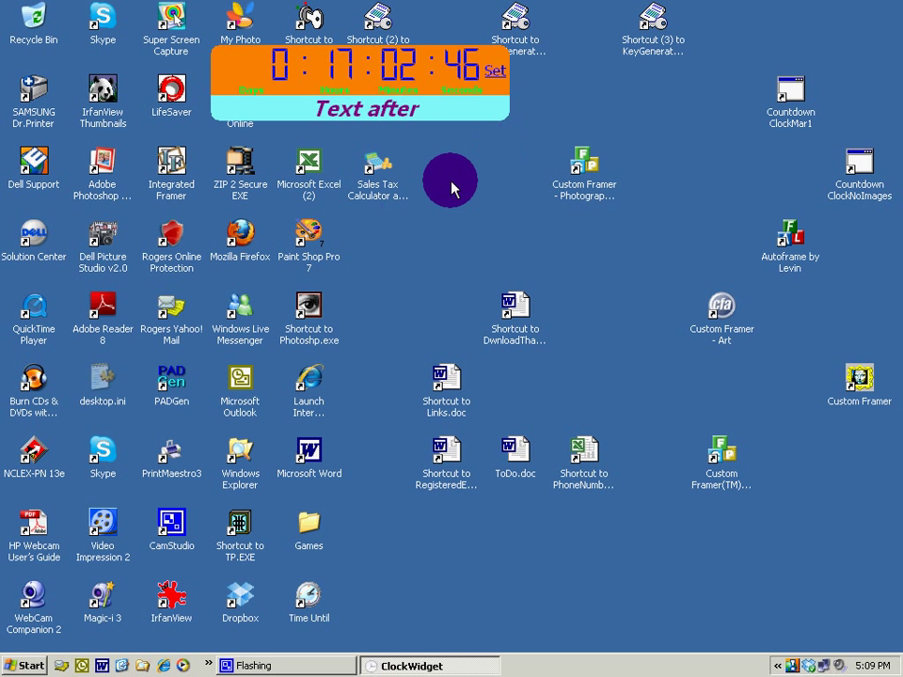
Change the clock widget's position on screen to Center Large Size and apply it.
click(498, 73)
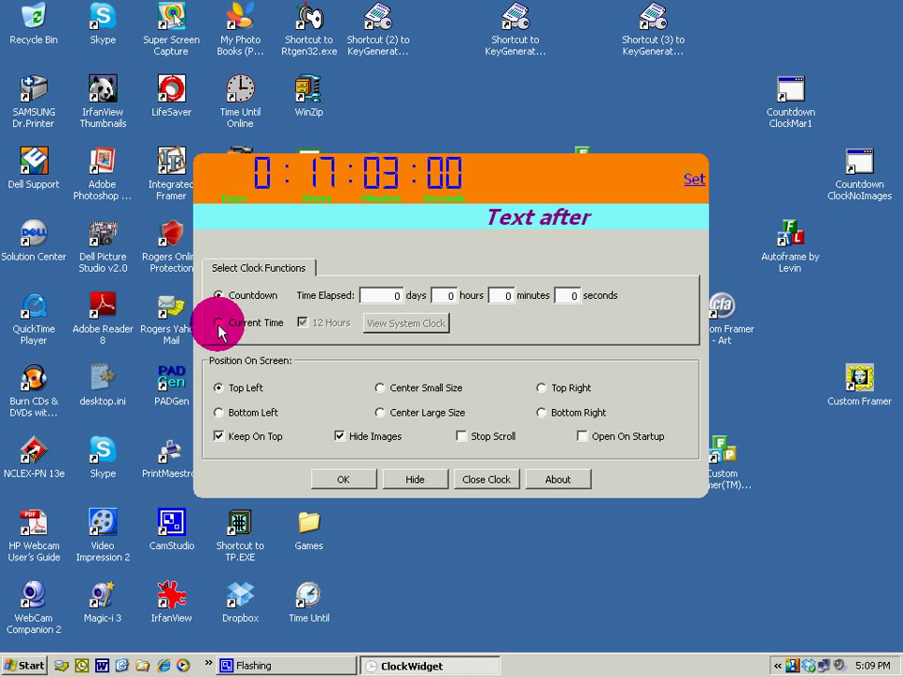
click(380, 414)
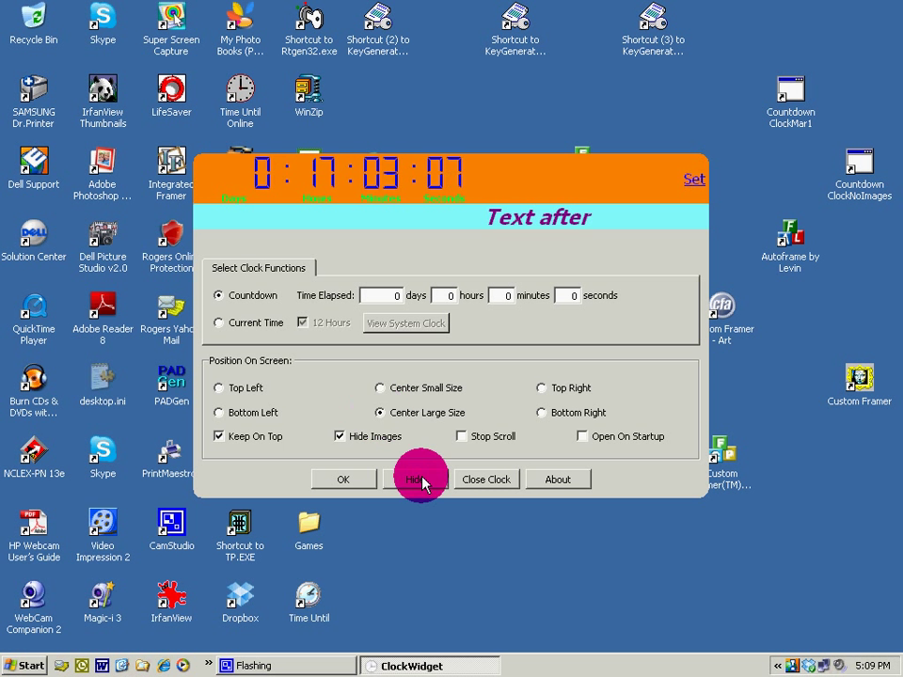
click(347, 482)
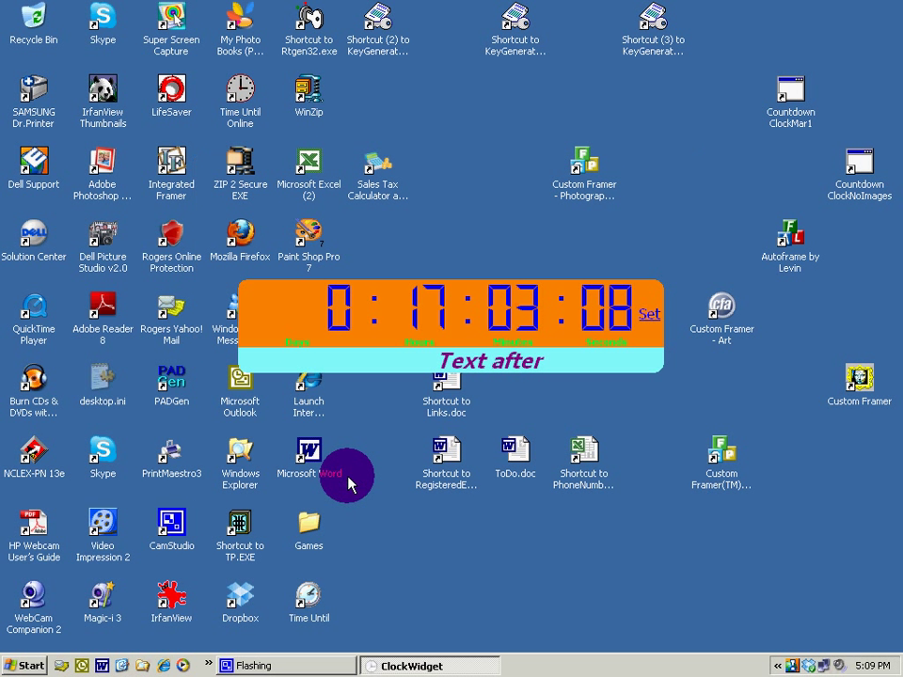
Change the clock widget's position on screen to Top Right and apply it.
click(649, 316)
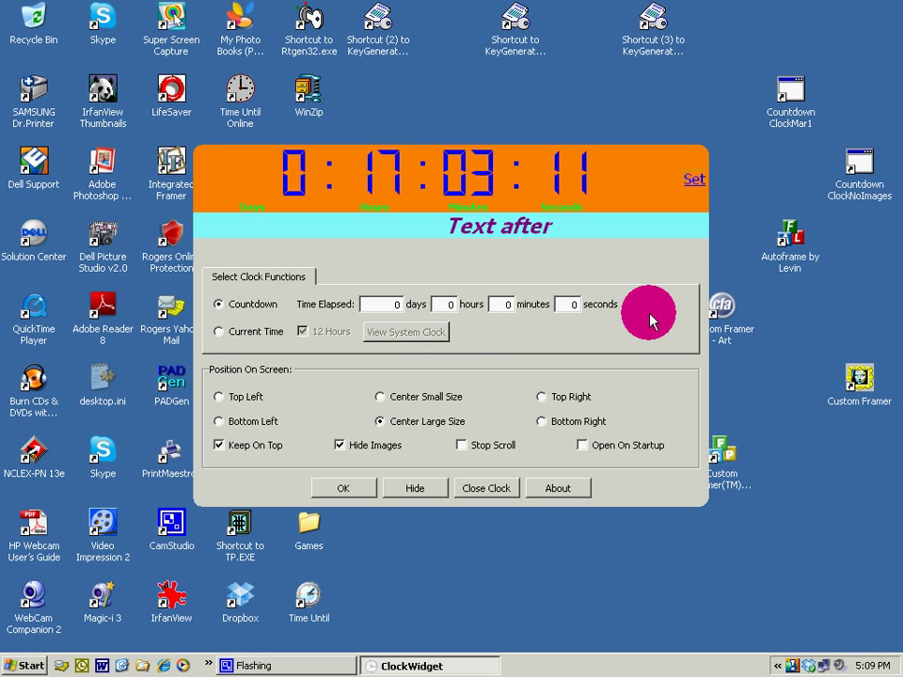
click(542, 398)
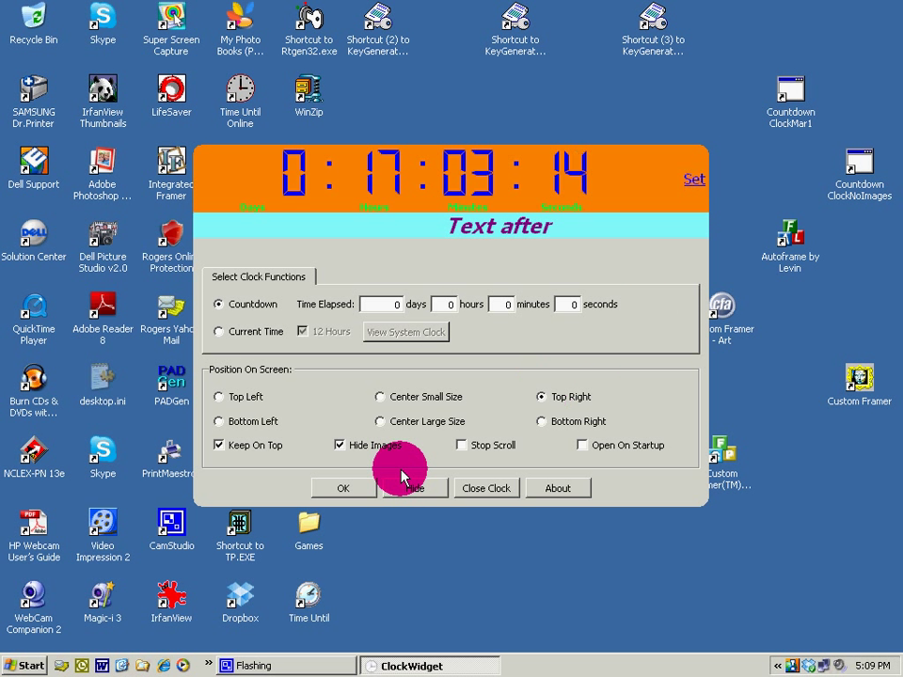
click(344, 487)
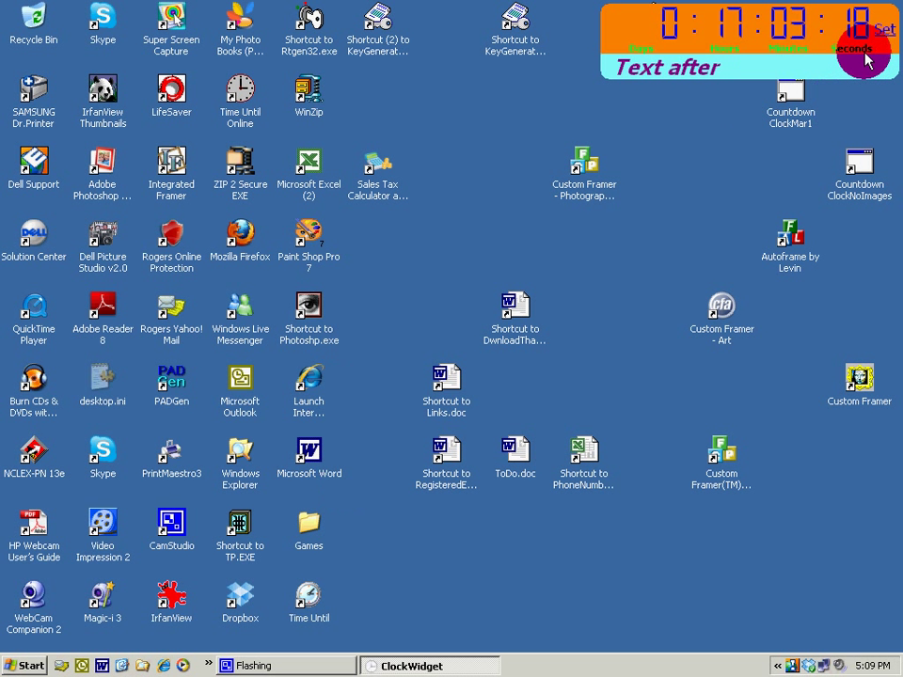
Close the previewed clock and raise the message scrolling speed slightly past the middle toward Fast.
click(888, 30)
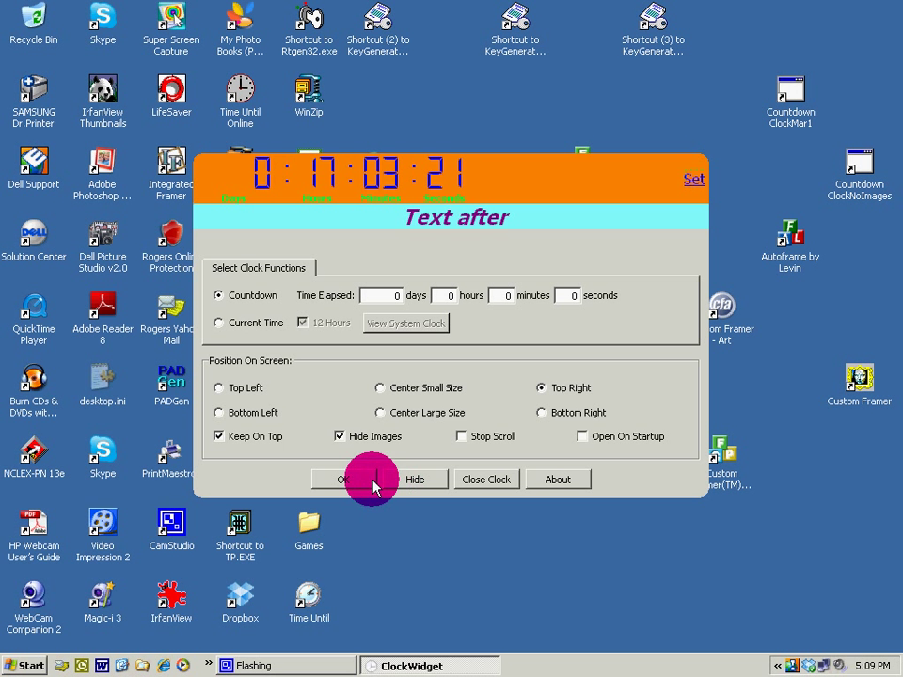
click(471, 485)
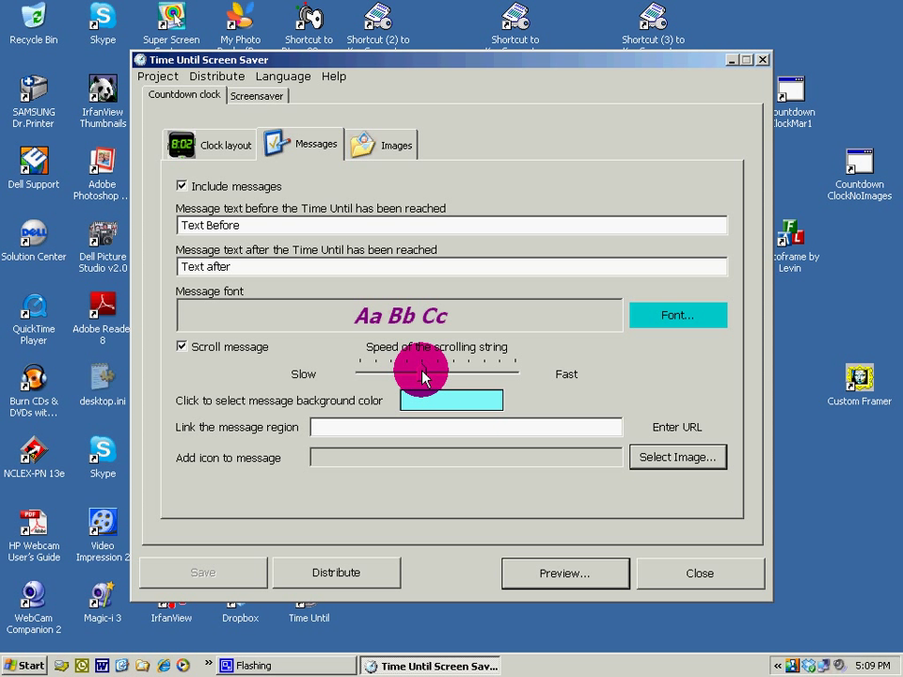
drag(423, 377, 453, 378)
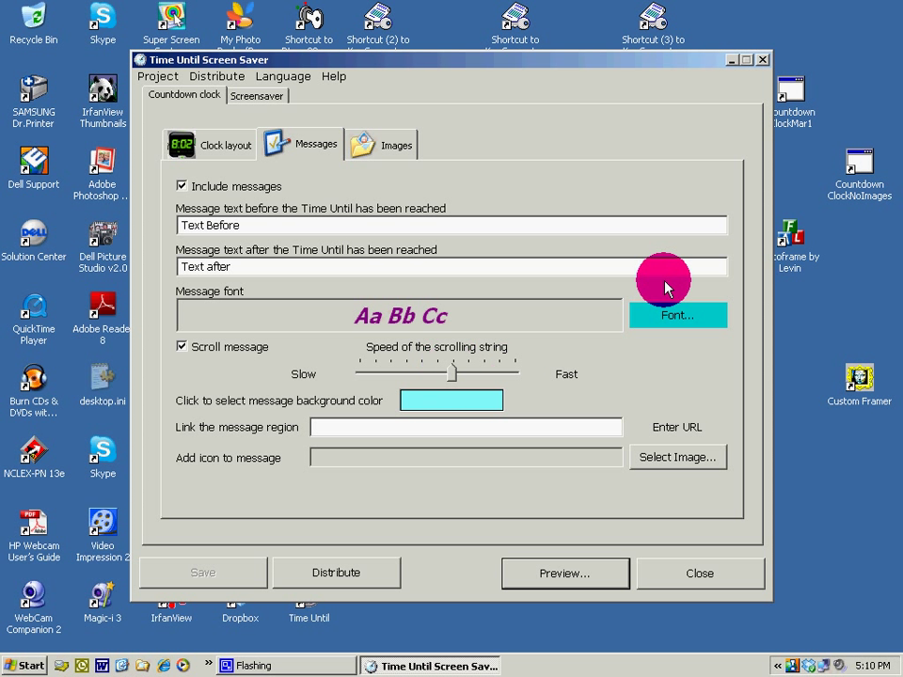
Start adding images to the countdown clock and browse to the folder C:\Demos\Sunsets.
click(384, 151)
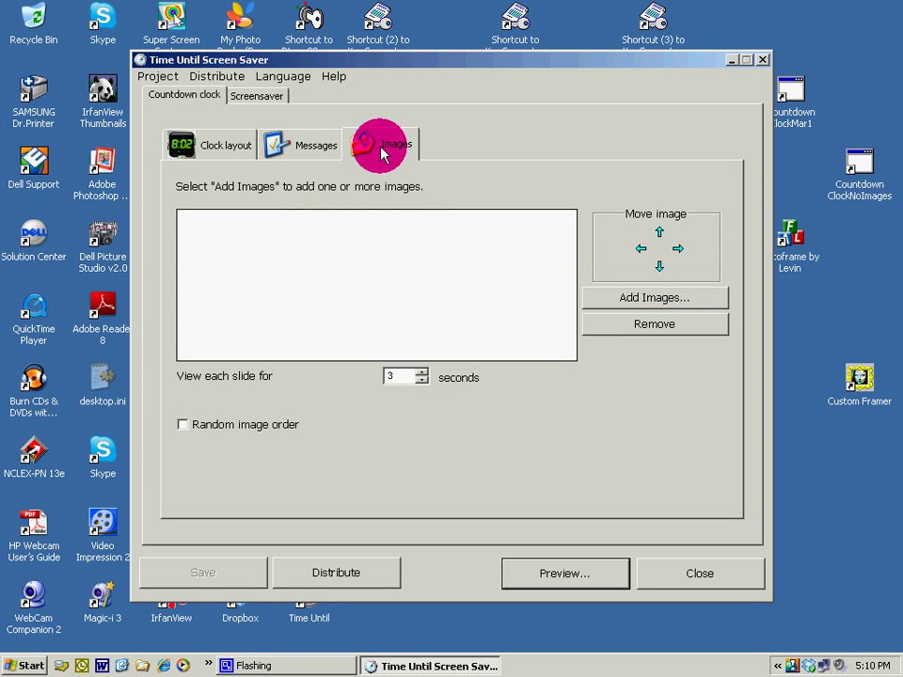
click(662, 299)
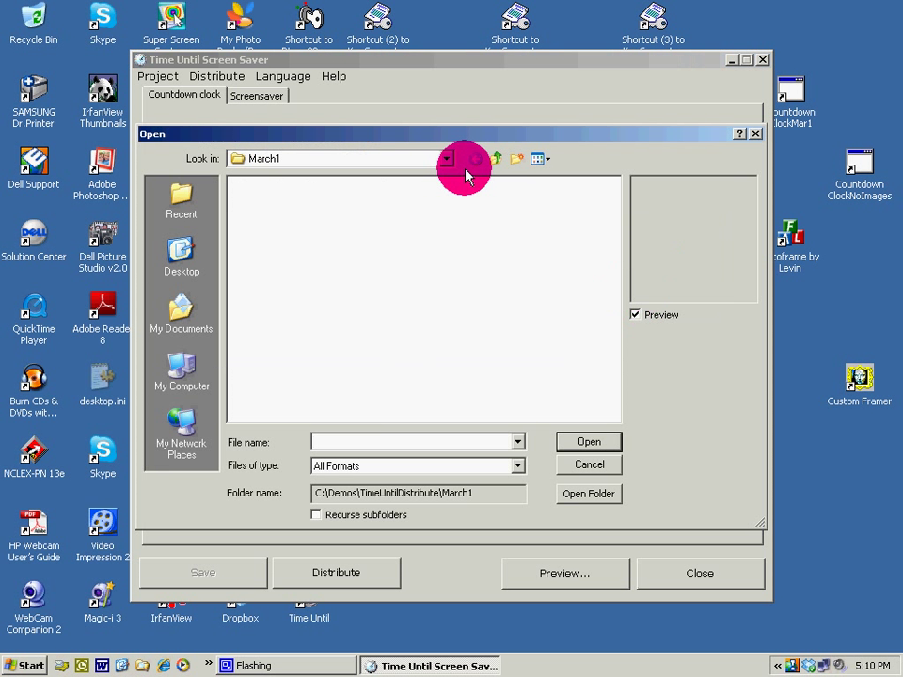
click(446, 162)
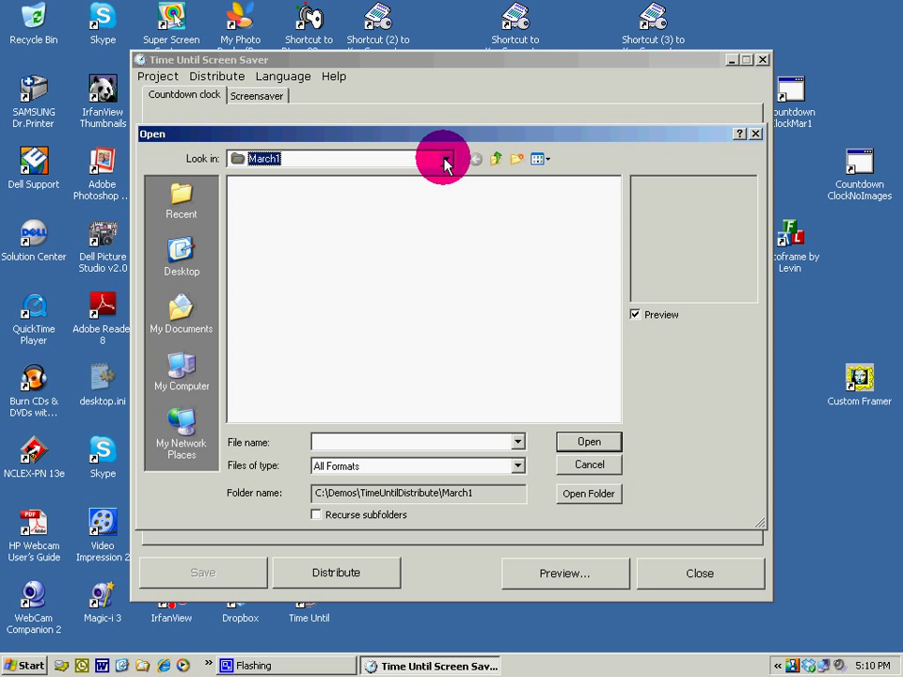
click(446, 162)
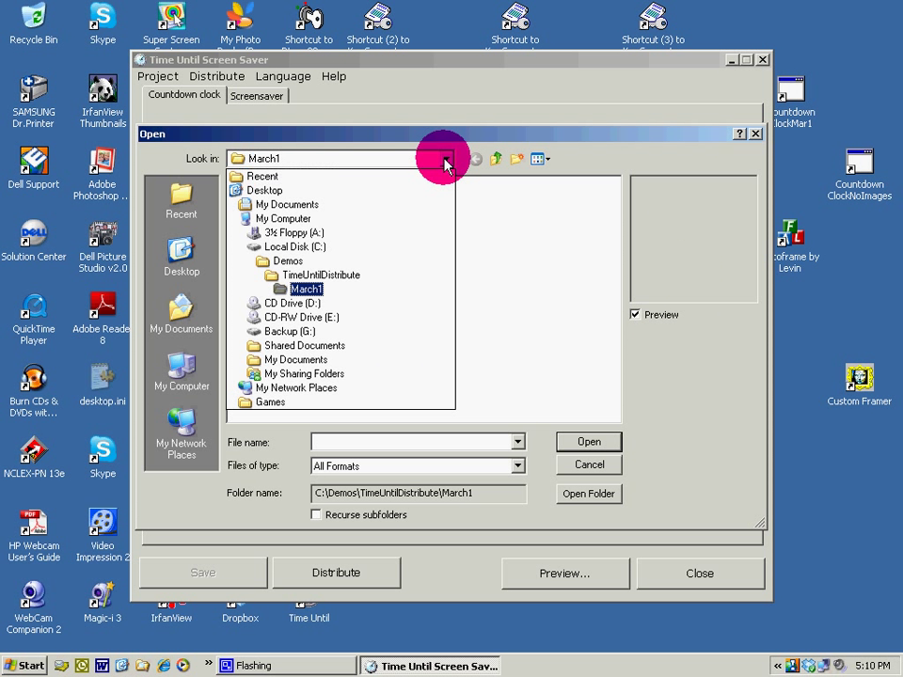
click(288, 247)
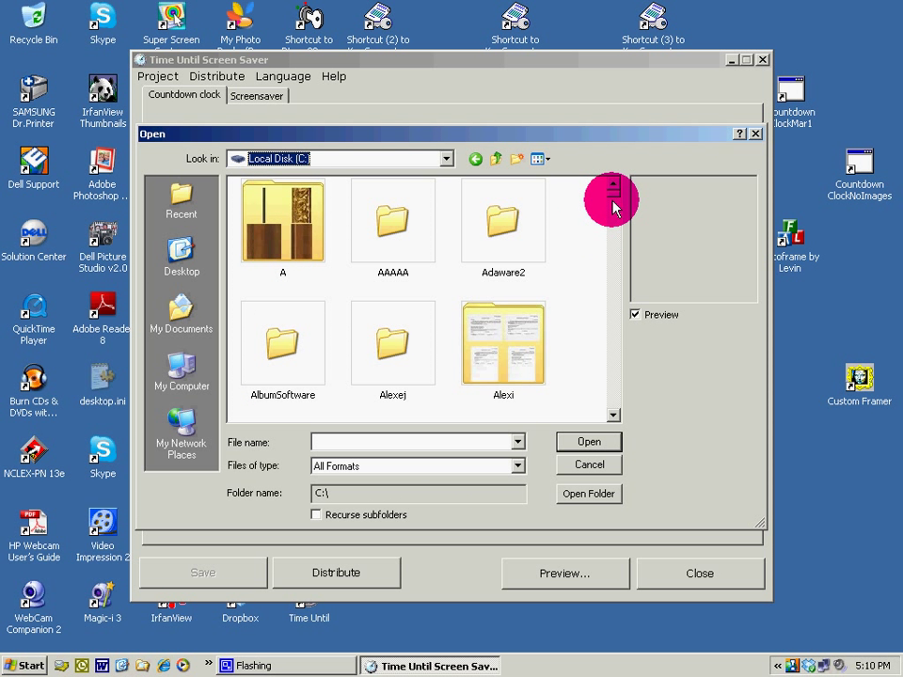
drag(612, 207, 612, 252)
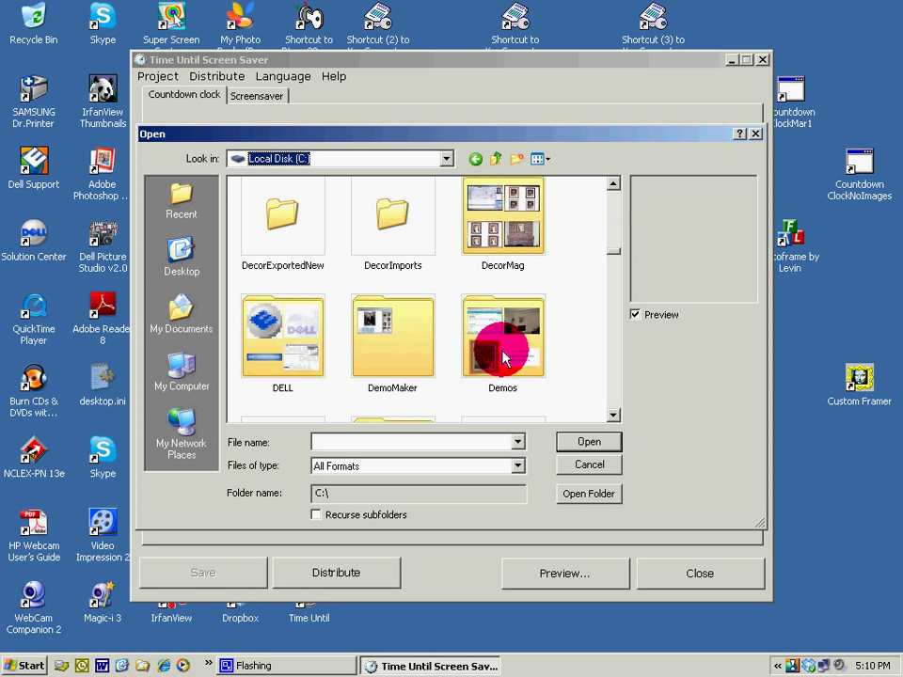
double_click(505, 358)
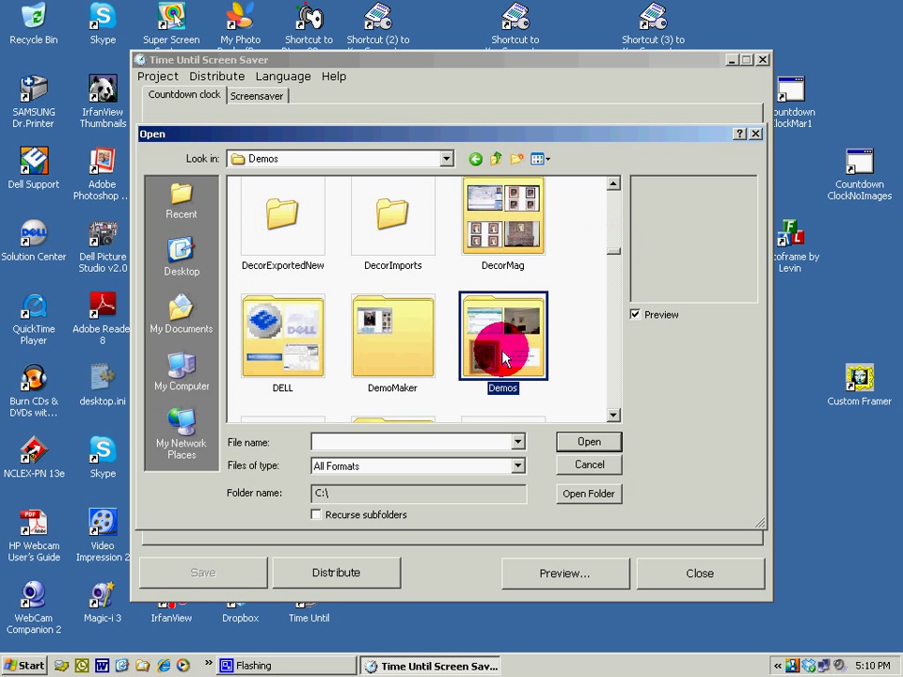
click(614, 240)
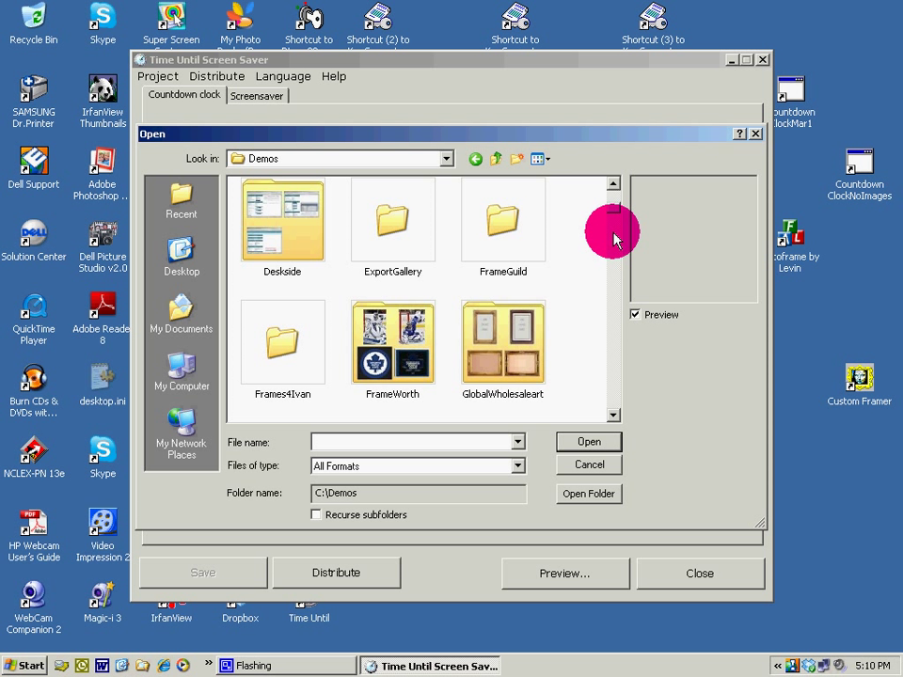
click(613, 282)
double_click(524, 354)
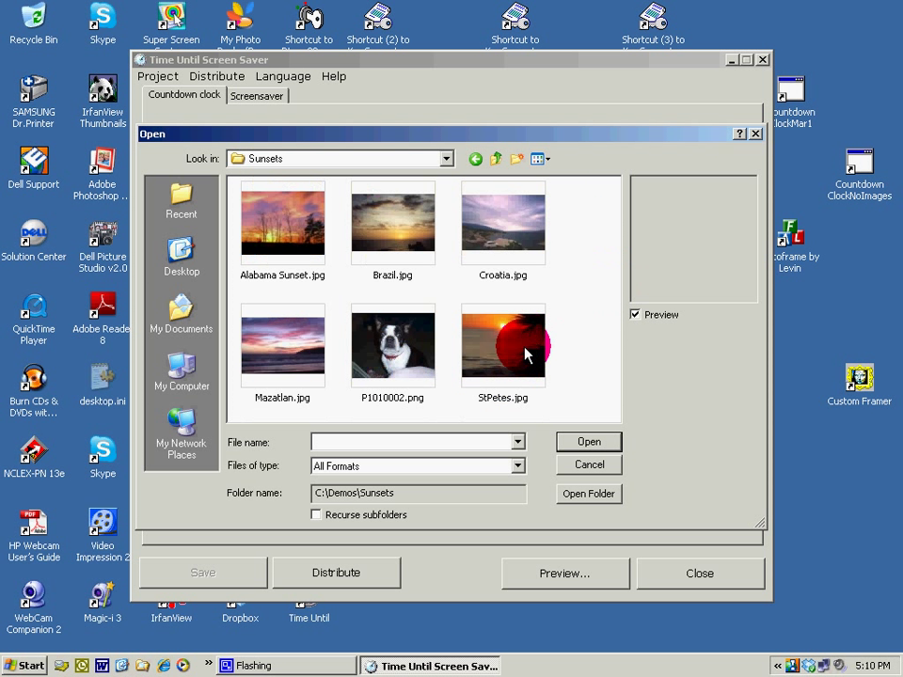
Add all six images in the Sunsets folder, from Alabama Sunset.jpg through StPetes.jpg, to the clock's slideshow.
click(248, 230)
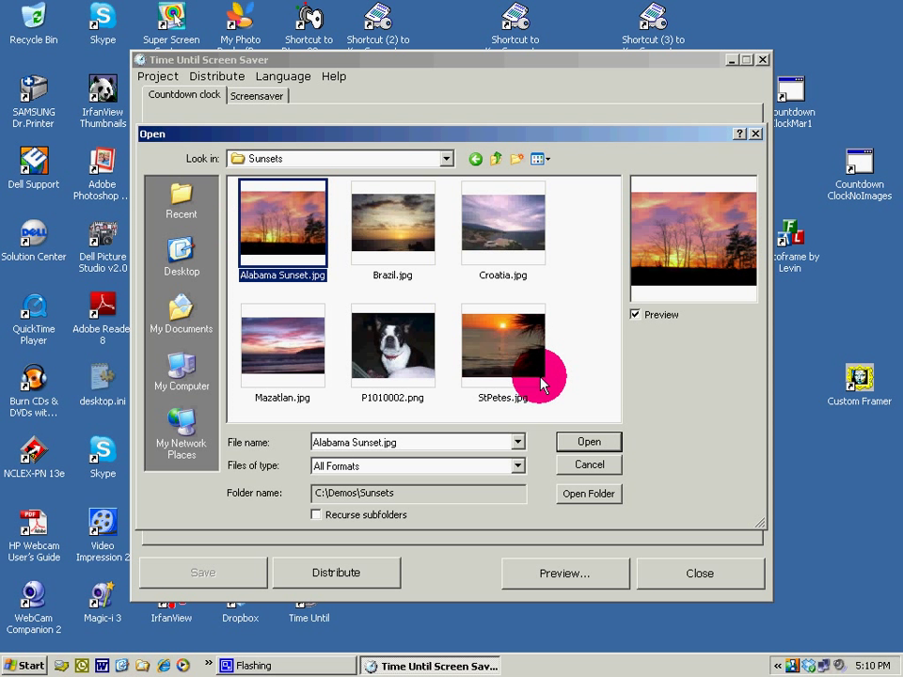
shift+click(541, 372)
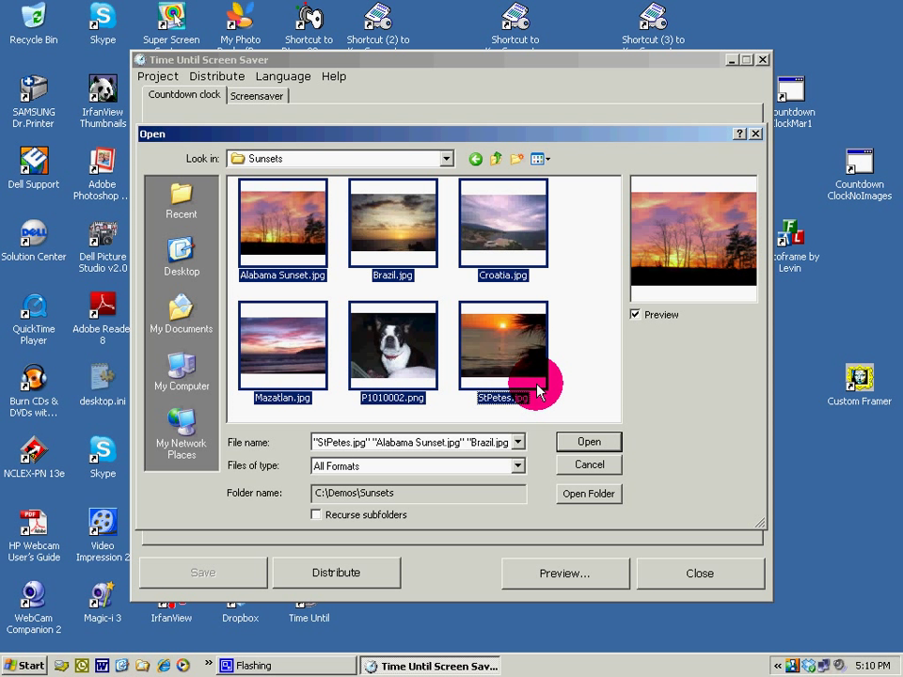
click(585, 442)
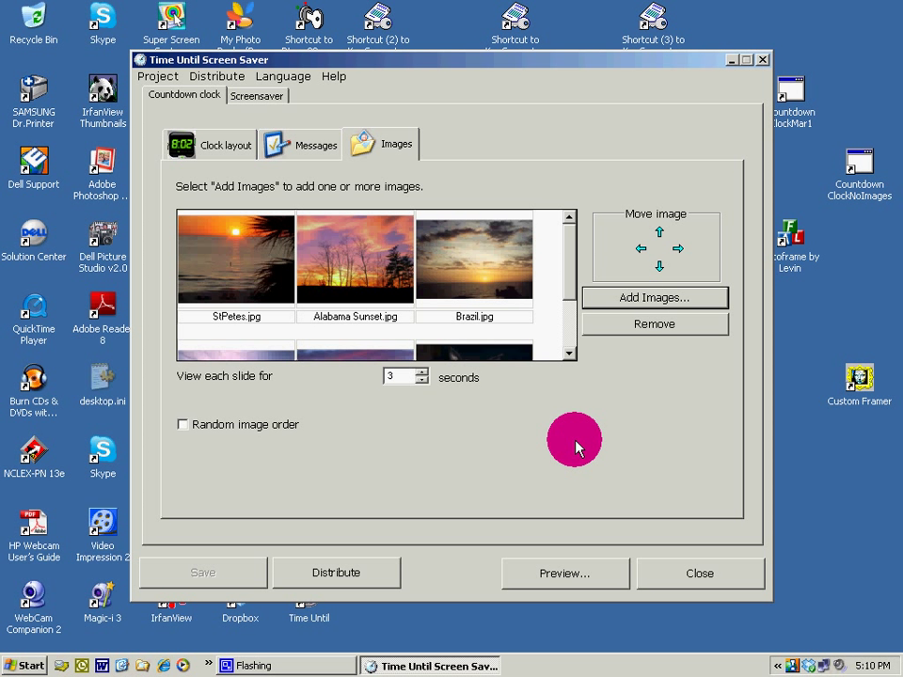
Preview the countdown clock with its images and set the widget's position to Center Large Size.
click(546, 580)
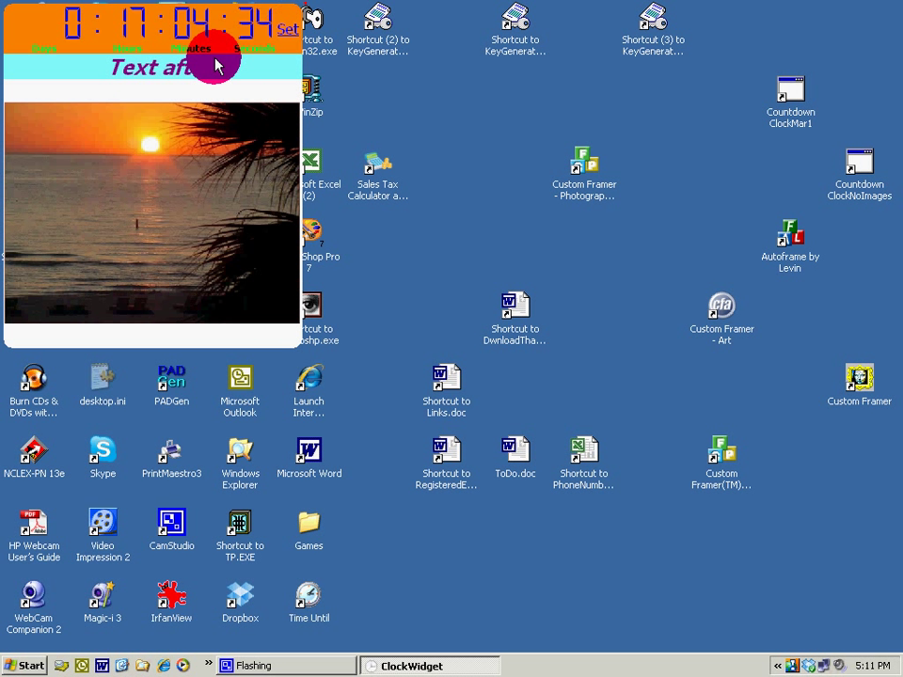
click(288, 31)
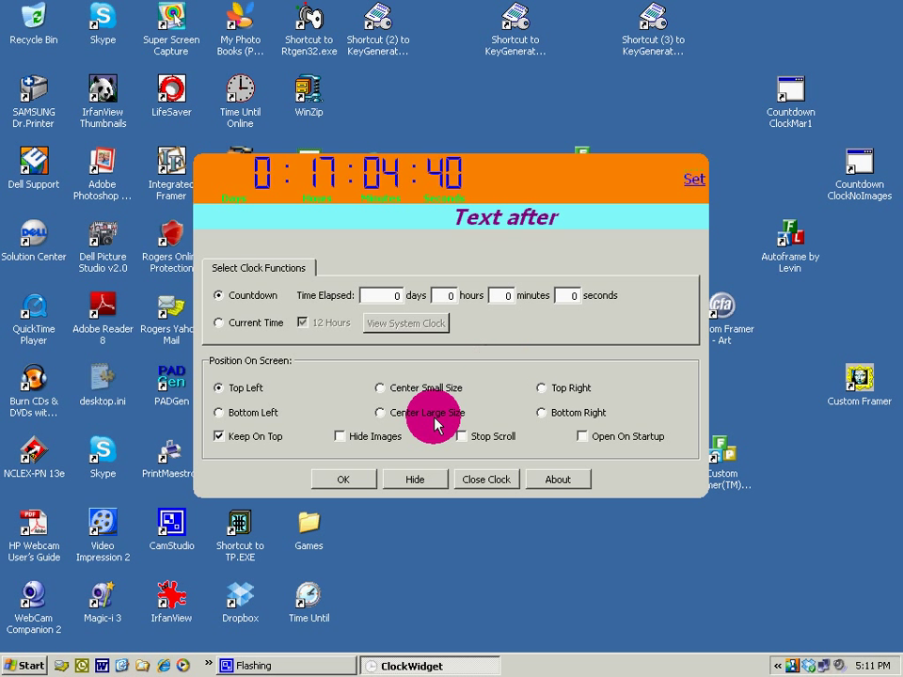
click(380, 413)
click(344, 480)
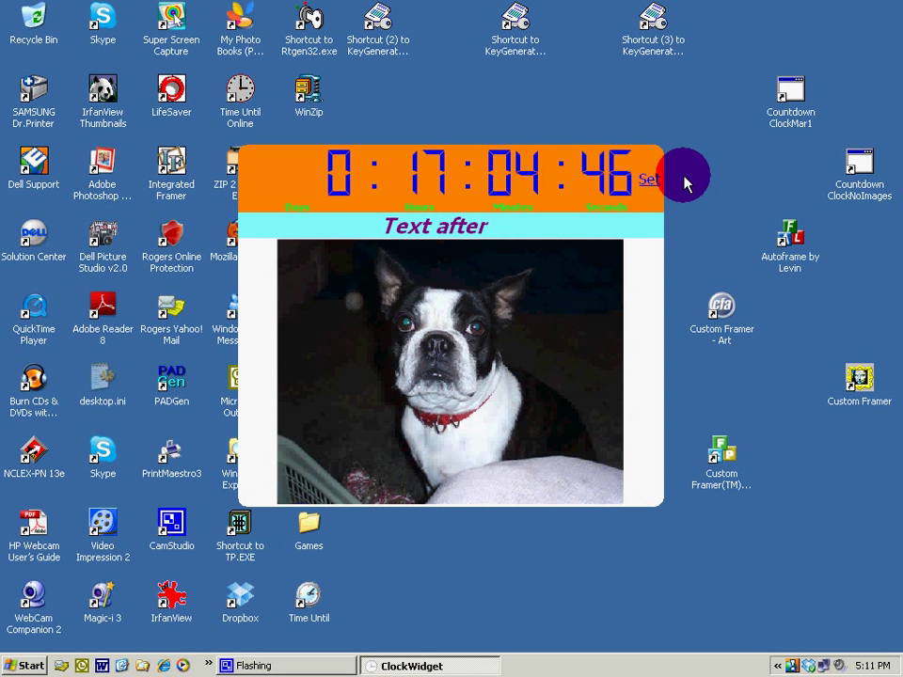
Enable Stop Scroll and Hide Images for the clock widget and apply the settings.
click(647, 181)
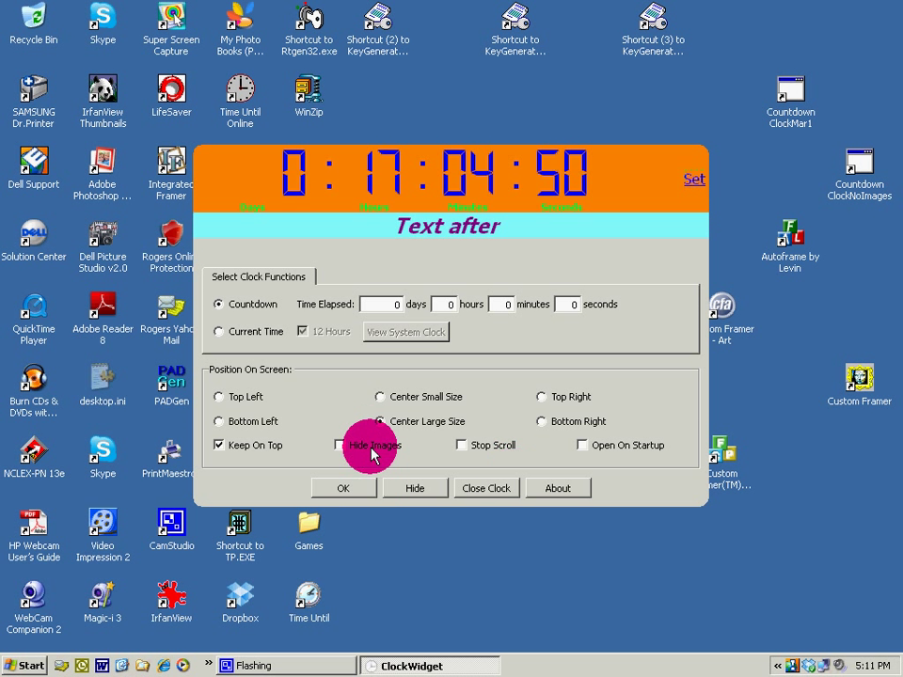
click(459, 446)
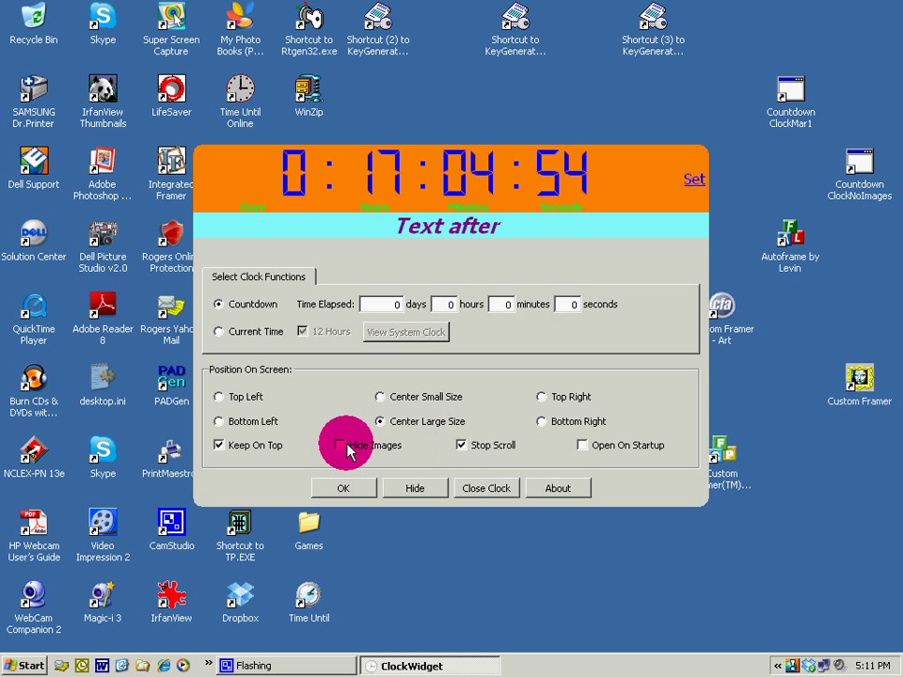
click(345, 448)
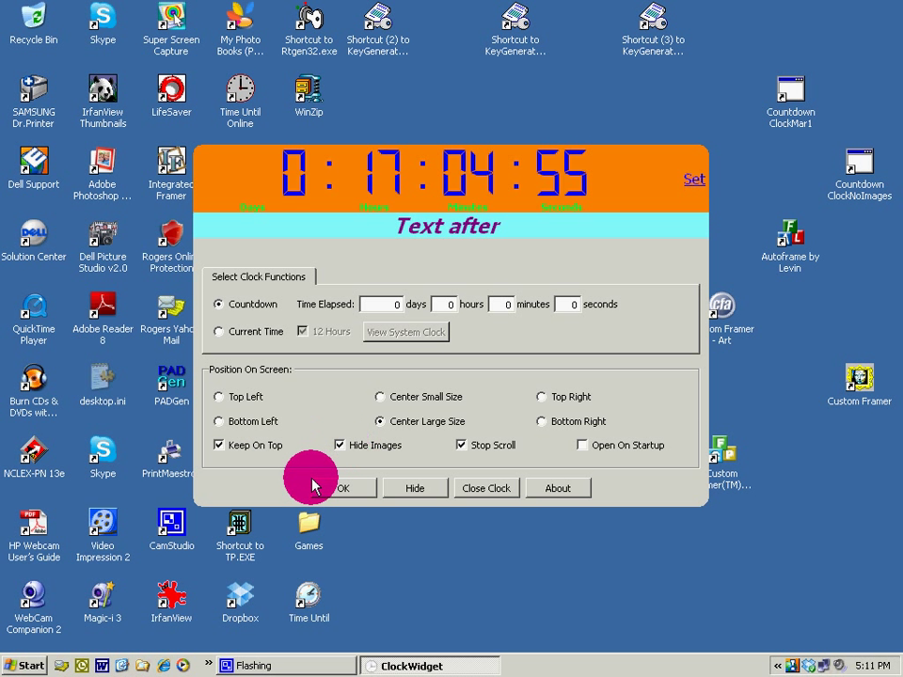
click(345, 488)
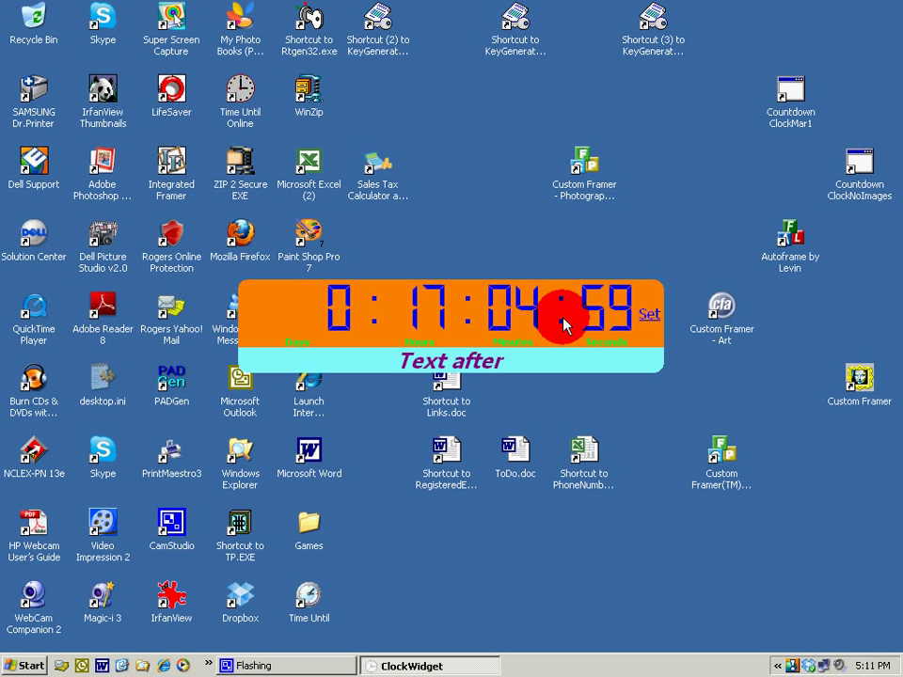
Disable Keep On Top, Hide Images and Stop Scroll for the clock widget and apply the settings.
click(649, 316)
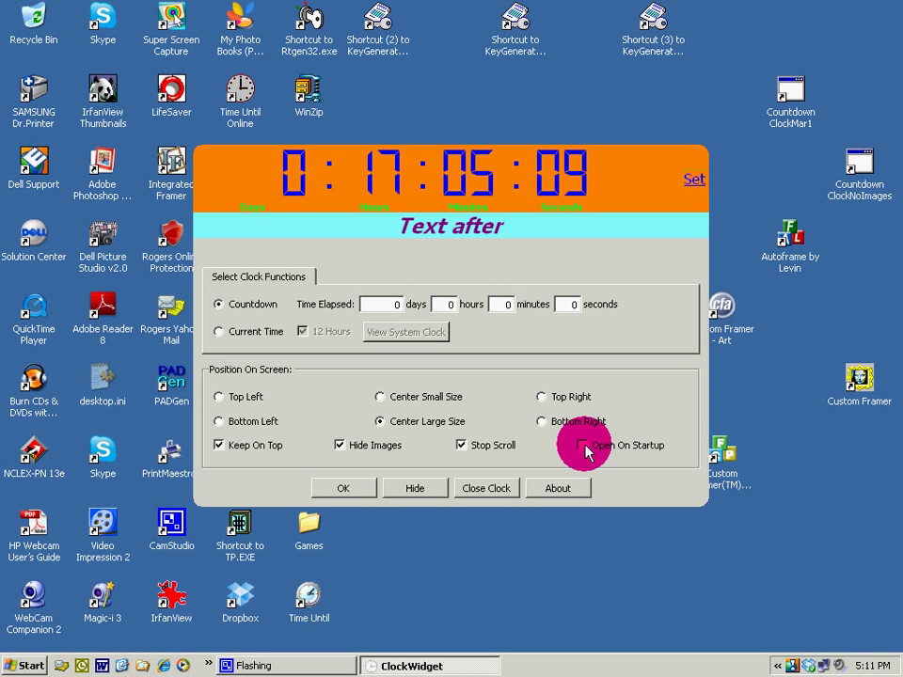
click(219, 445)
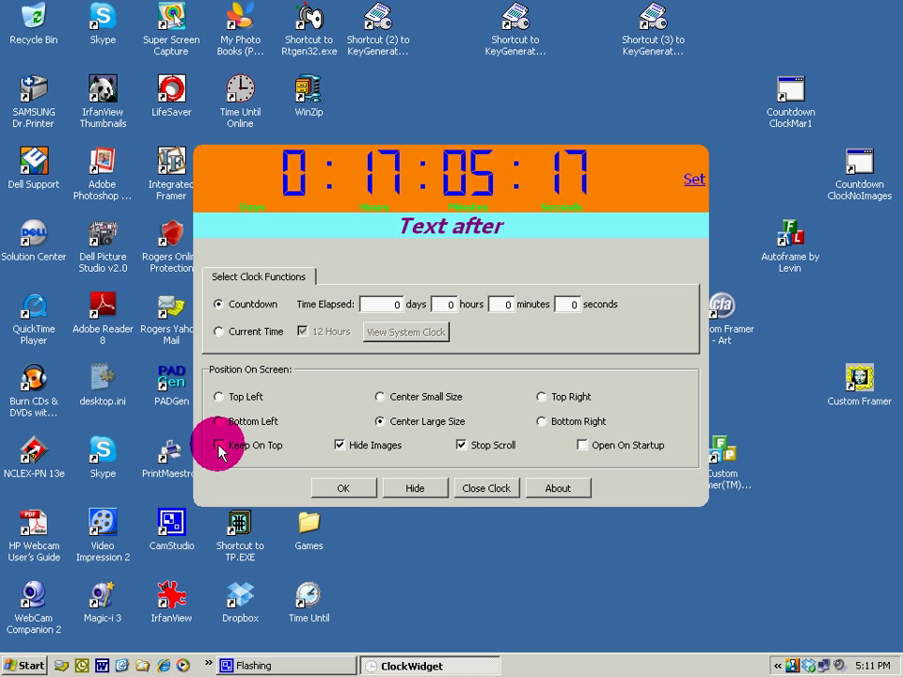
click(339, 445)
click(461, 446)
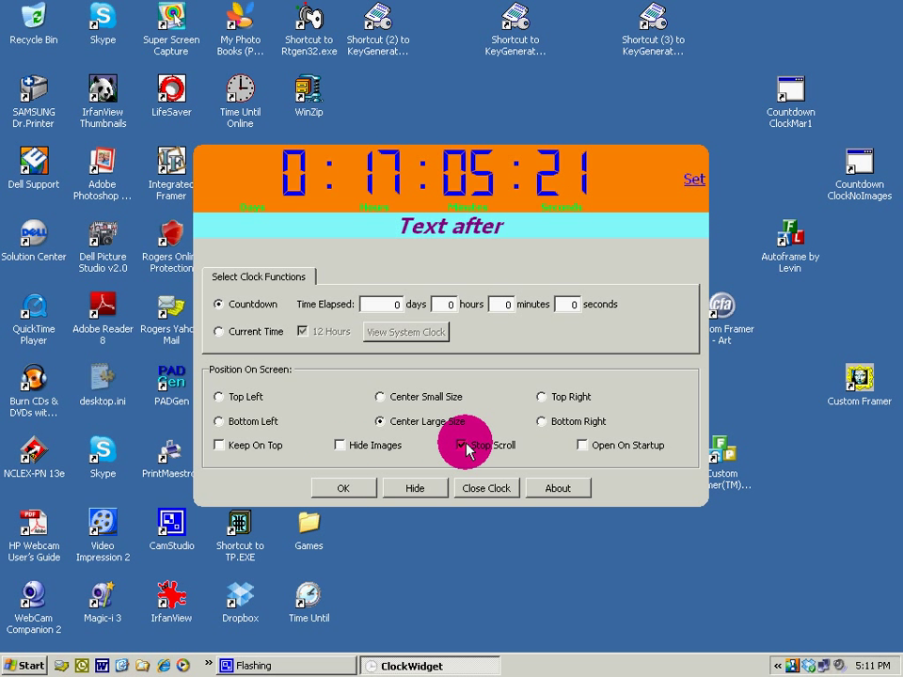
click(344, 488)
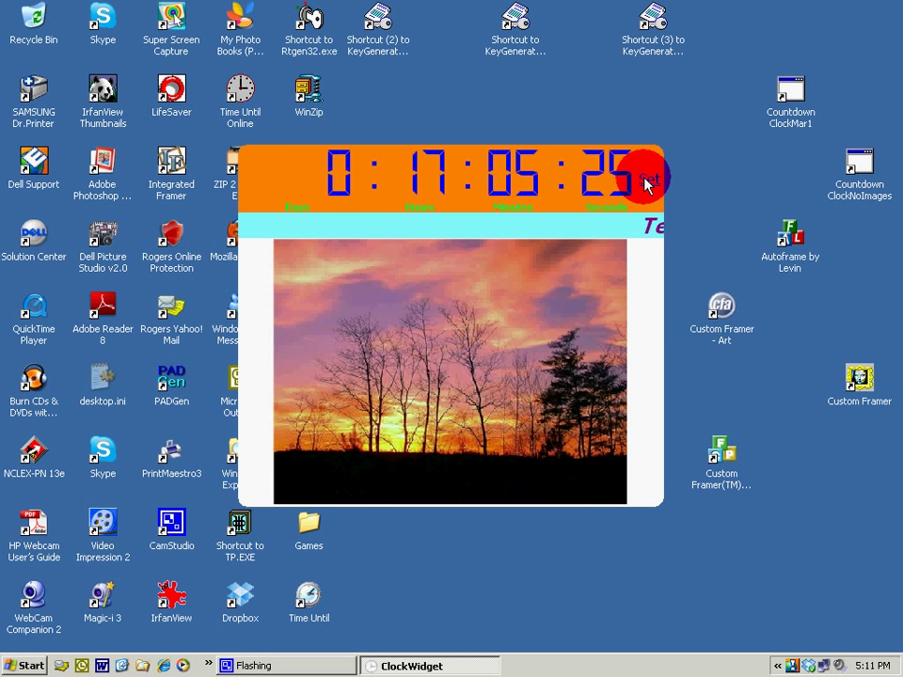
Close the previewed clock and raise the message scrolling speed further, two marks short of the fastest setting.
click(645, 181)
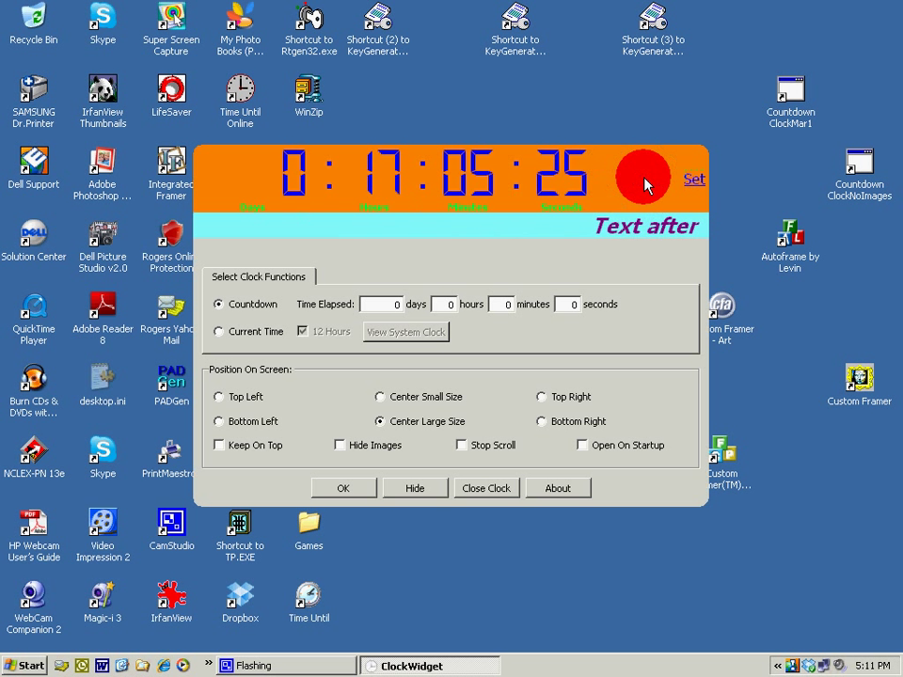
click(467, 489)
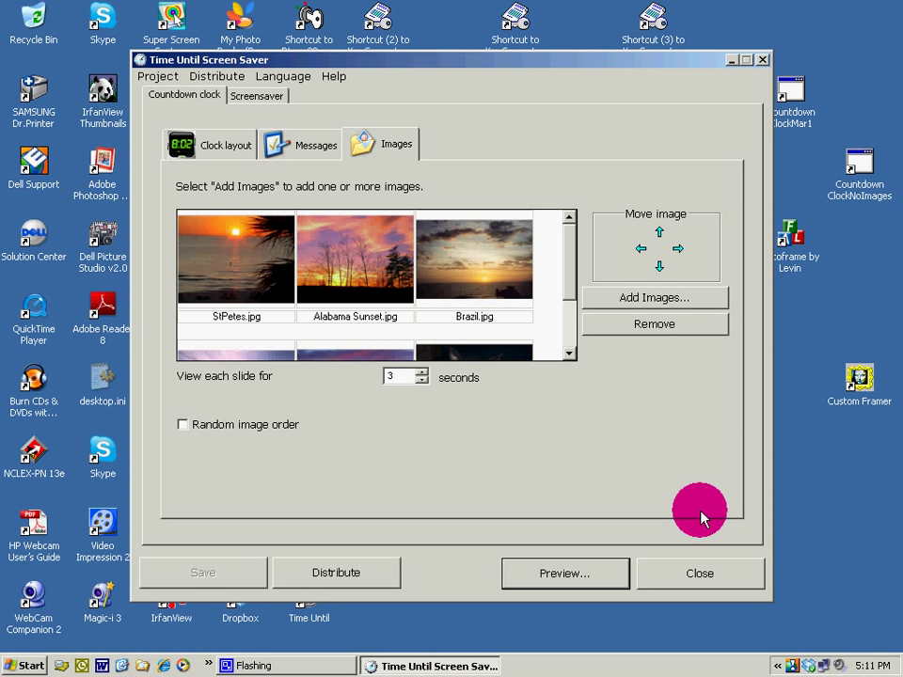
click(313, 146)
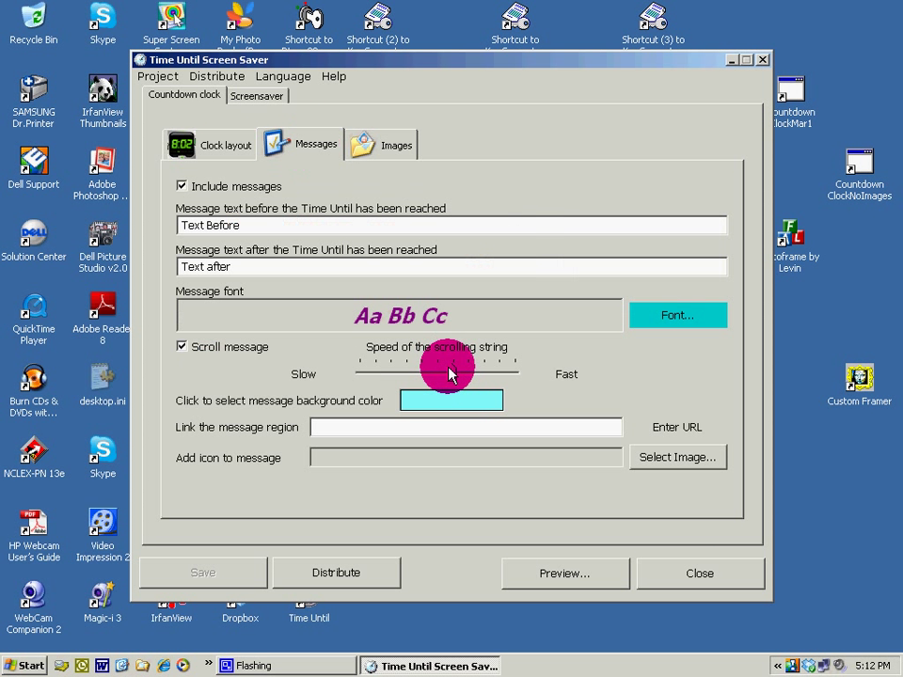
drag(449, 375, 487, 375)
Preview the countdown clock to examine the faster scrolling message, then open its settings and close the clock.
click(539, 572)
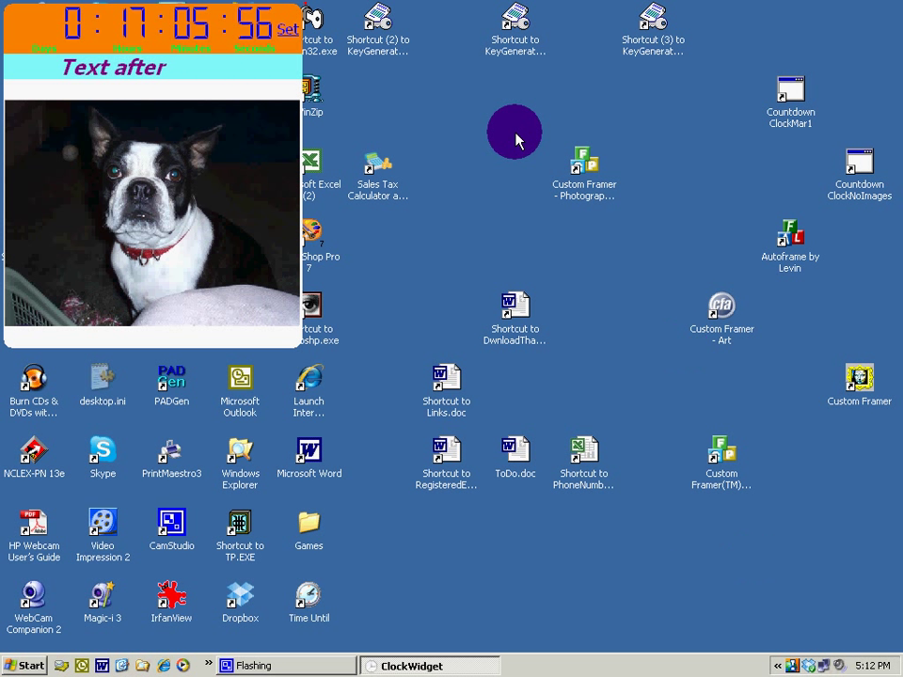
click(286, 35)
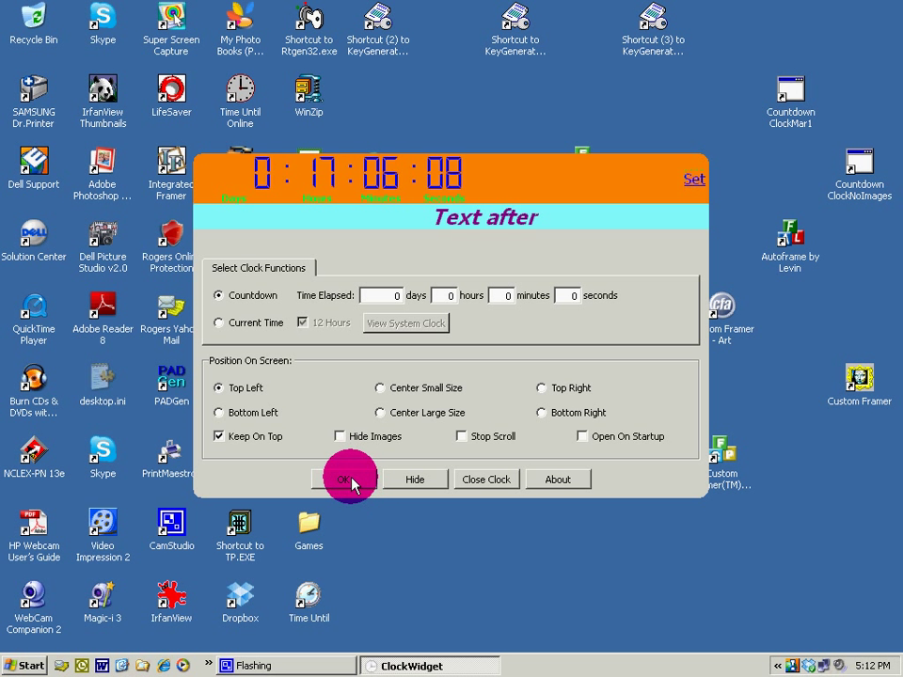
click(489, 480)
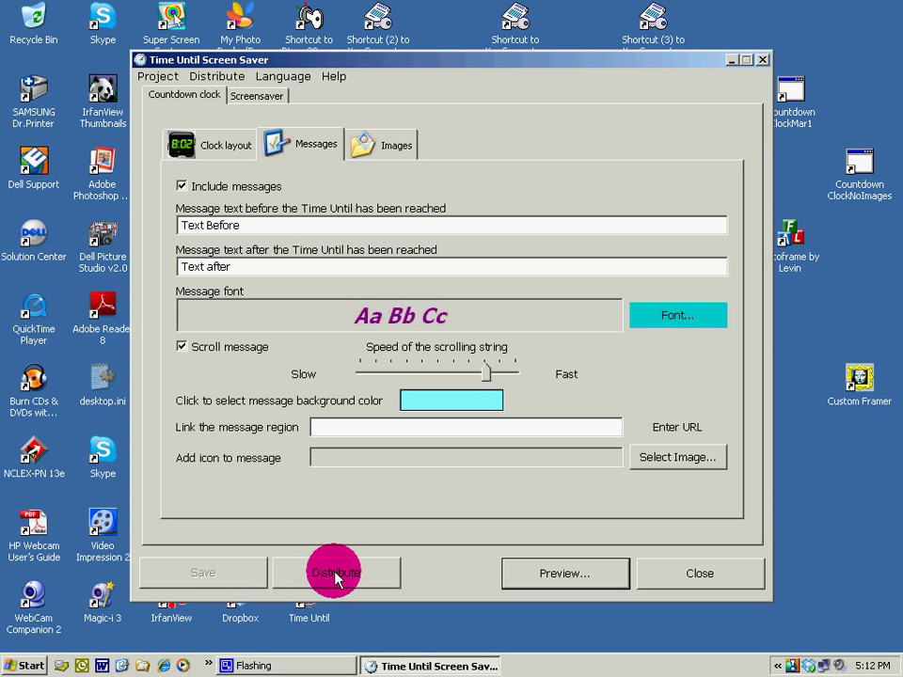
Save the clock for distribution on Windows as an install package with the file name Test1 in the March1 folder.
click(336, 575)
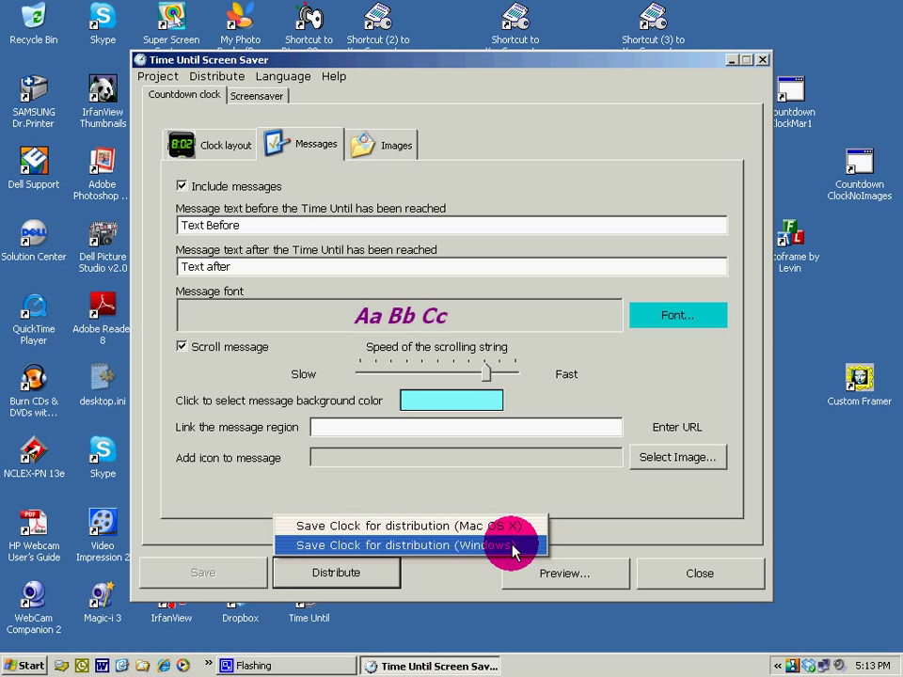
click(456, 553)
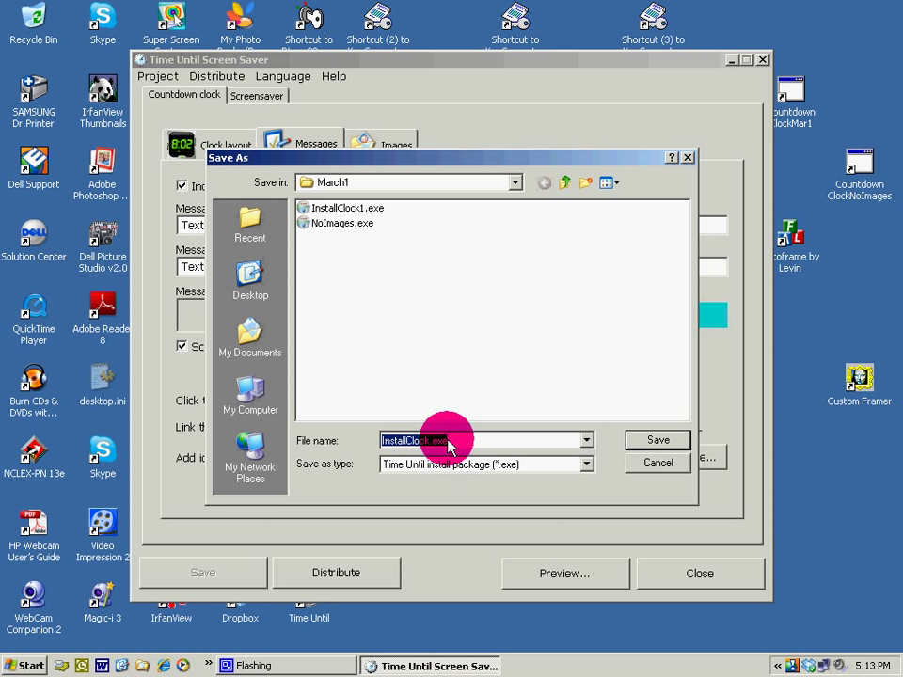
text(T)
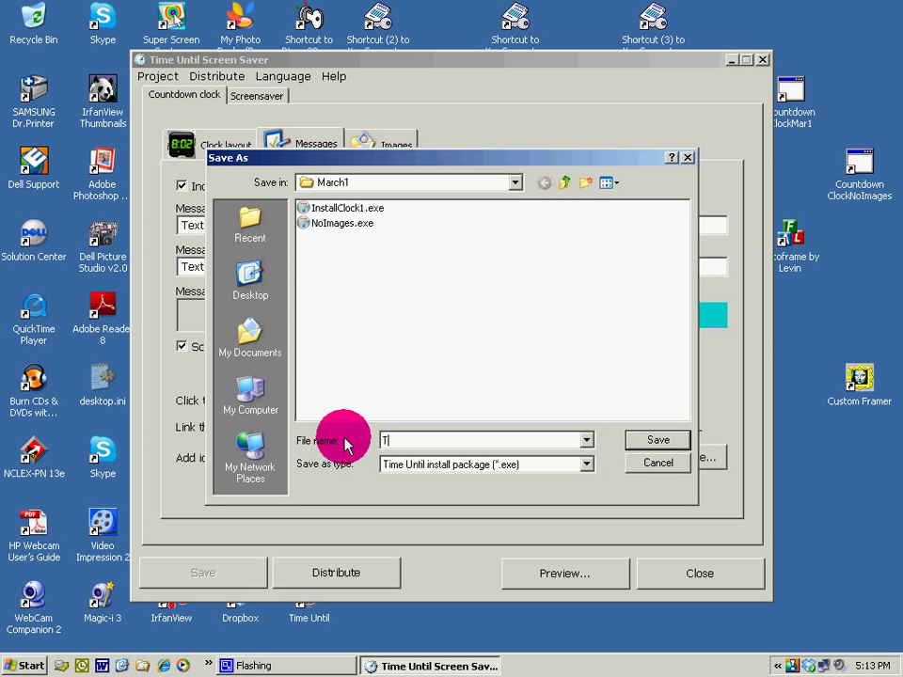
text(est1)
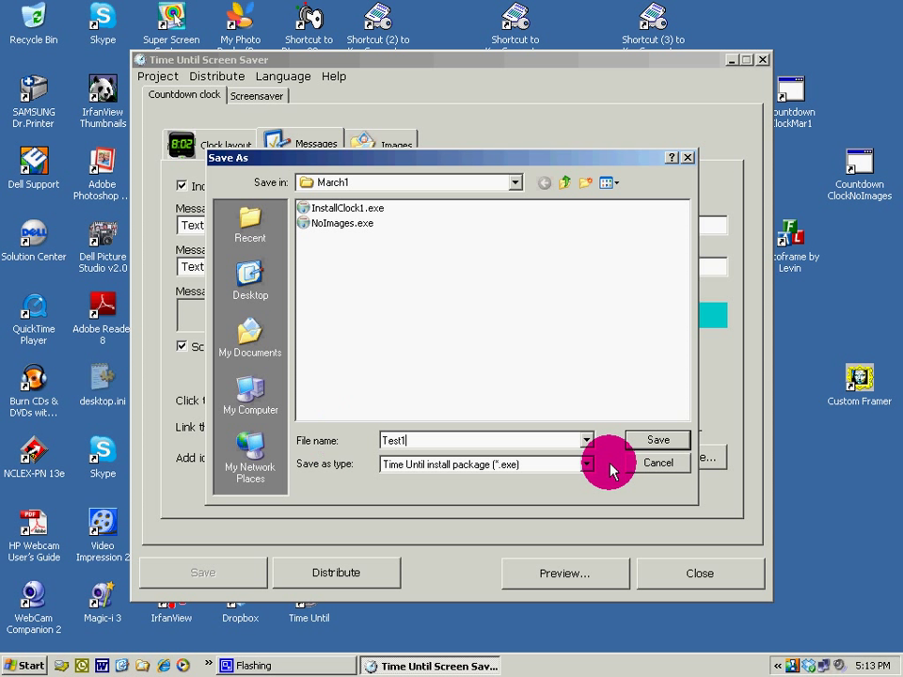
click(656, 439)
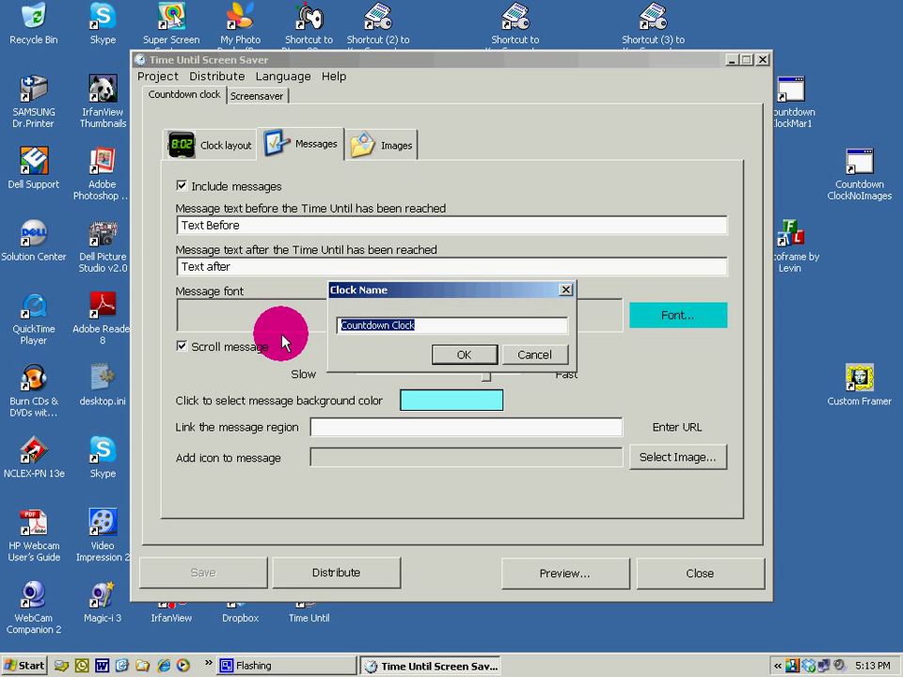
Name the distributed clock "Test 1" and confirm the name.
text(Test)
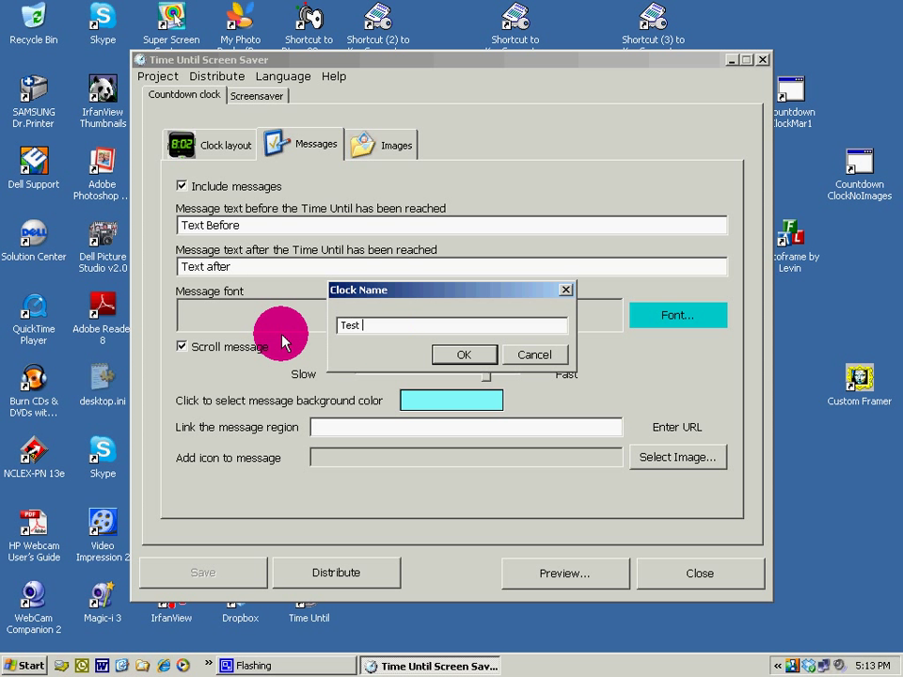
text( 1)
click(464, 358)
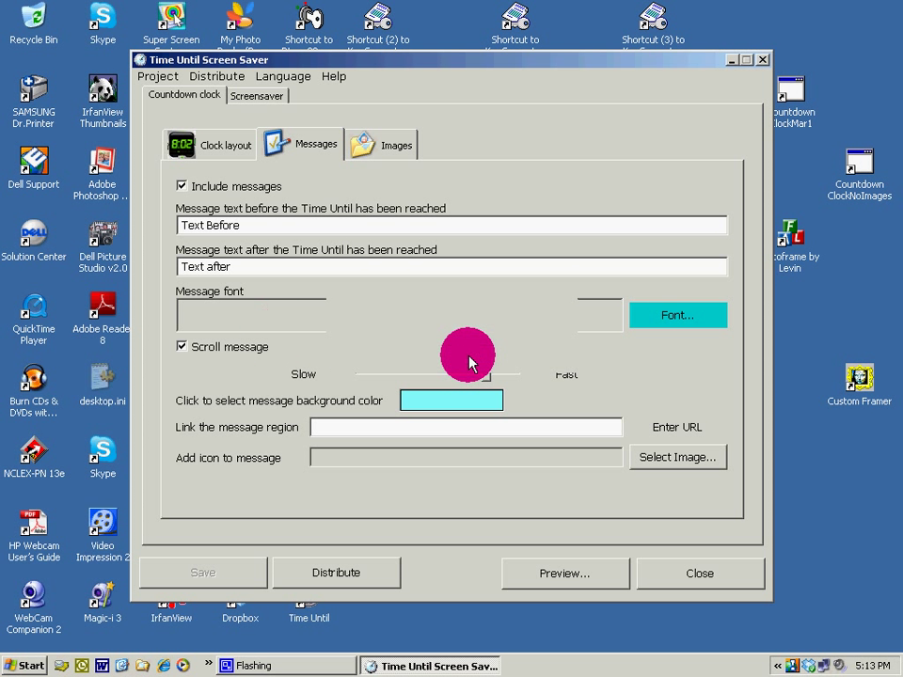